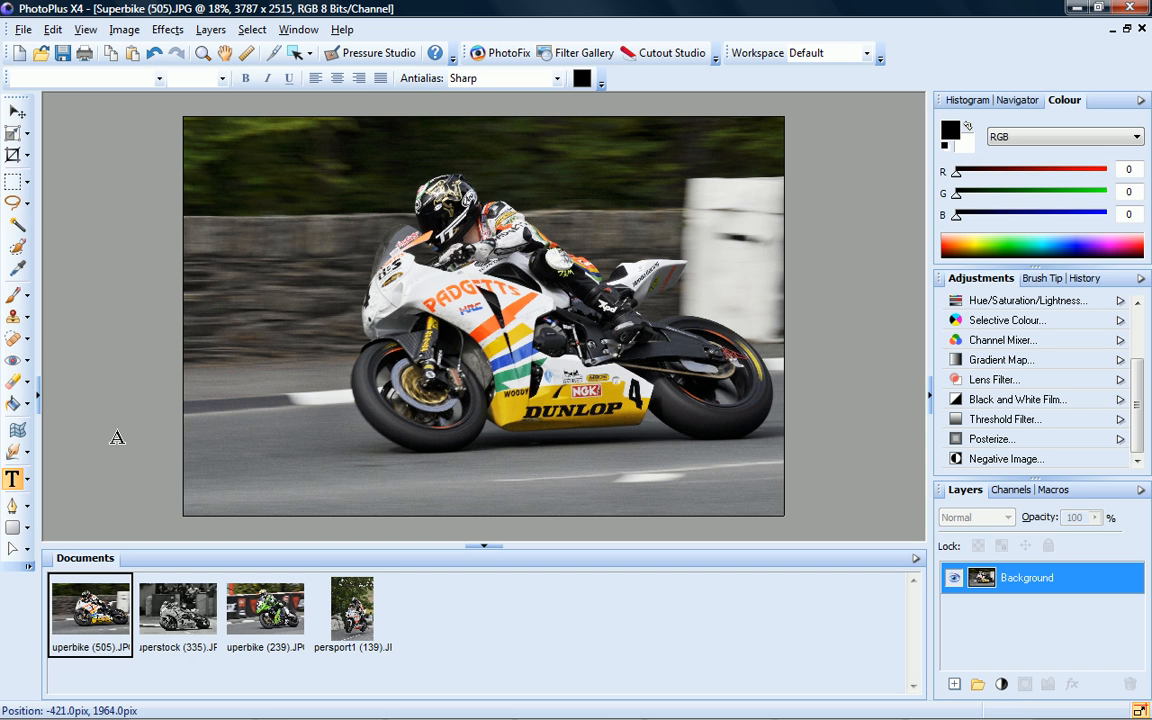
Choose the ordinary Text Tool from the text tool flyout
{"action": "left_click", "coordinate": [28, 483]}
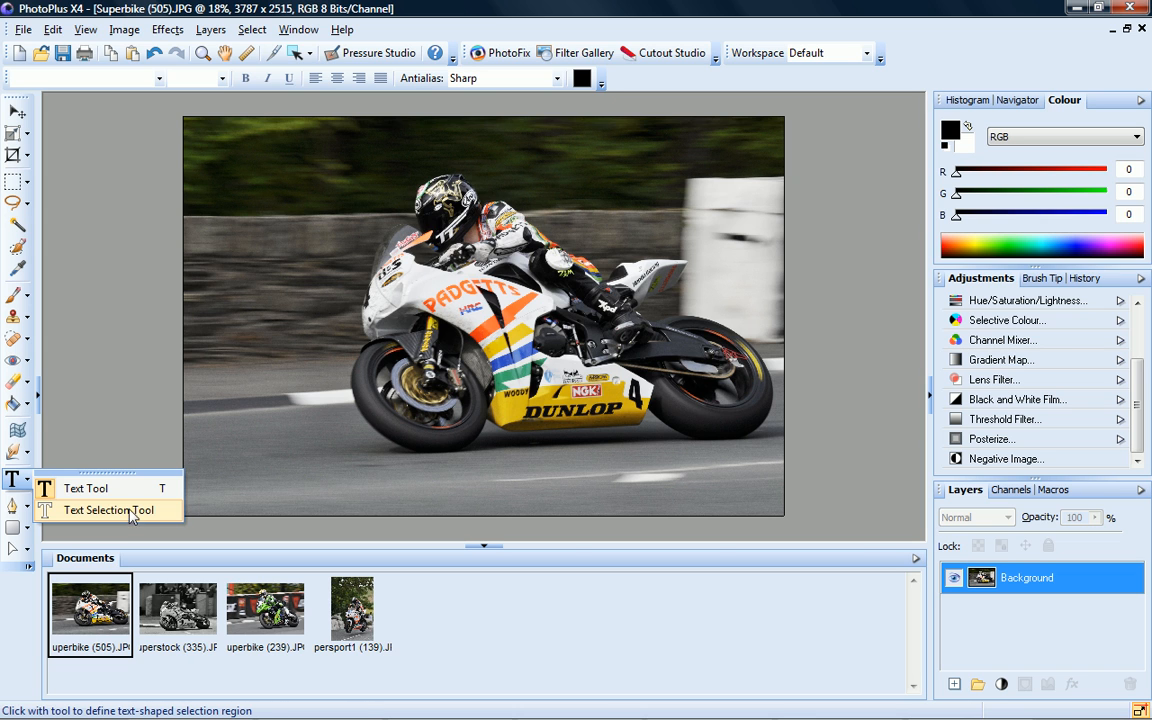
{"action": "left_click", "coordinate": [115, 488]}
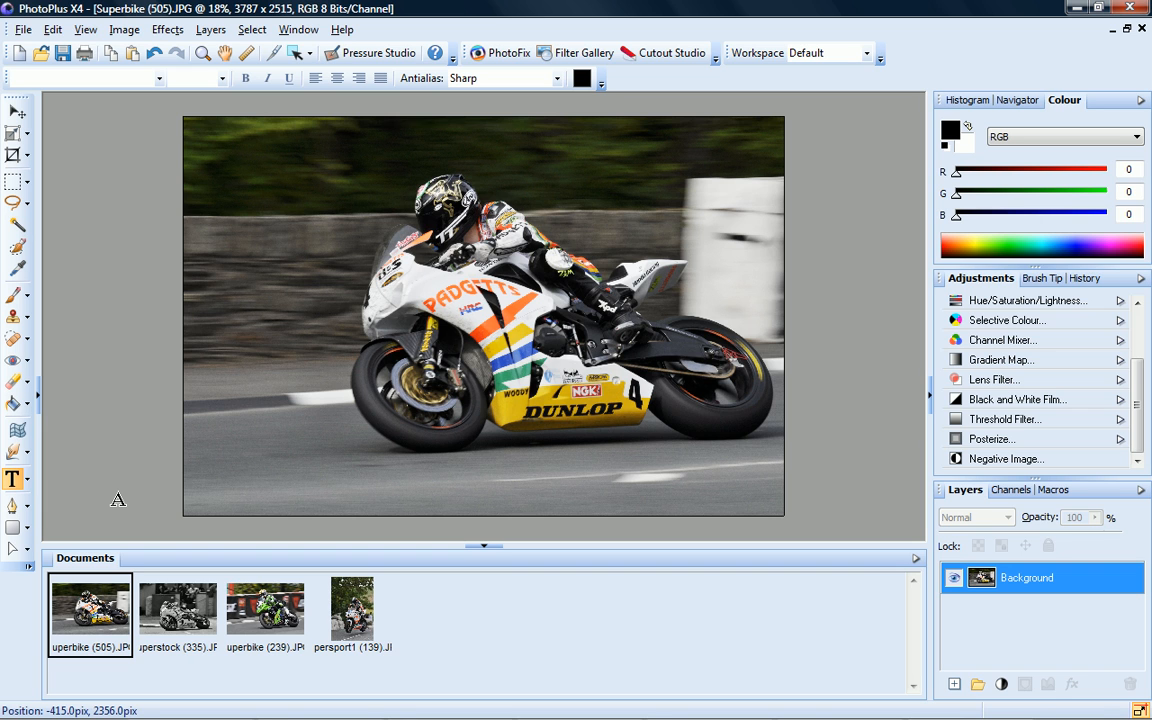
Start a text entry at the photo's top-left in Troutkings BTN at 48 pt
{"action": "left_click", "coordinate": [224, 162]}
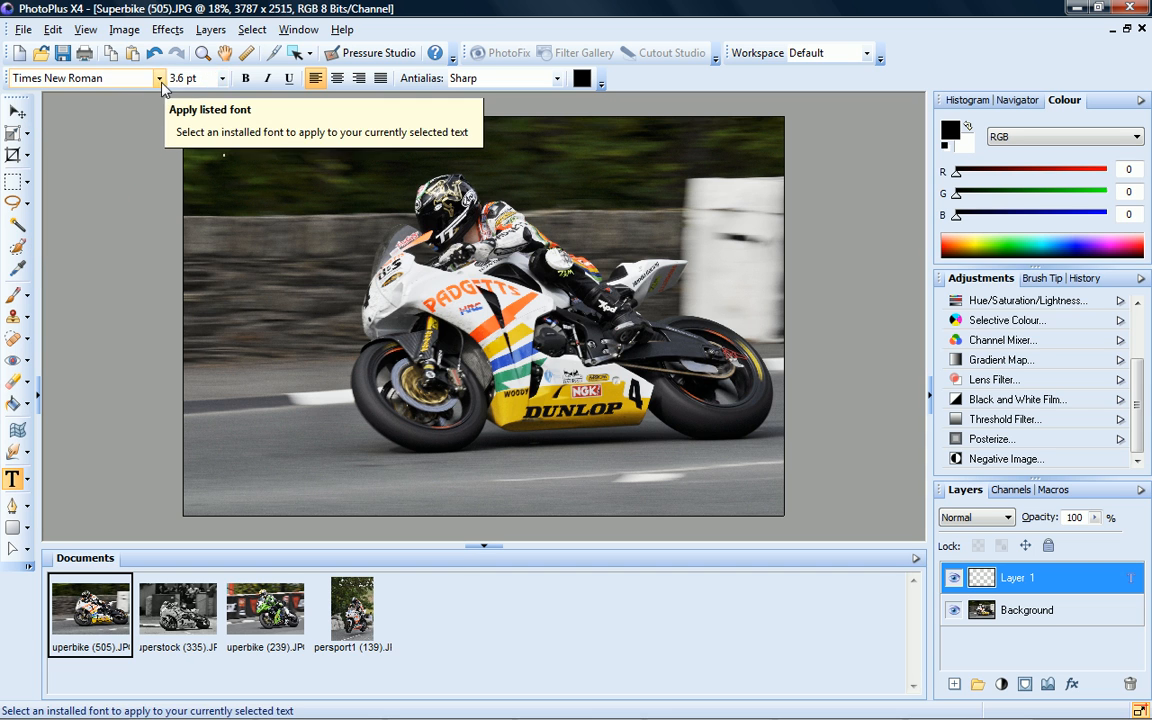
{"action": "left_click", "coordinate": [159, 78]}
{"action": "left_click", "coordinate": [218, 263]}
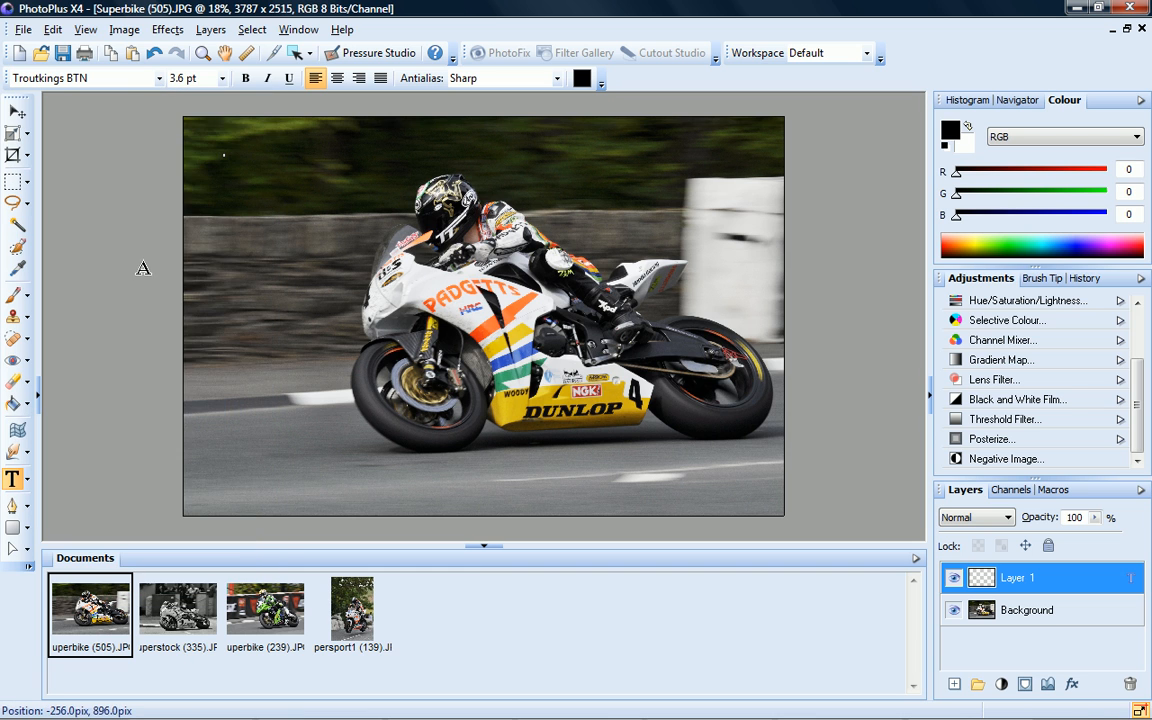
{"action": "left_click", "coordinate": [222, 79]}
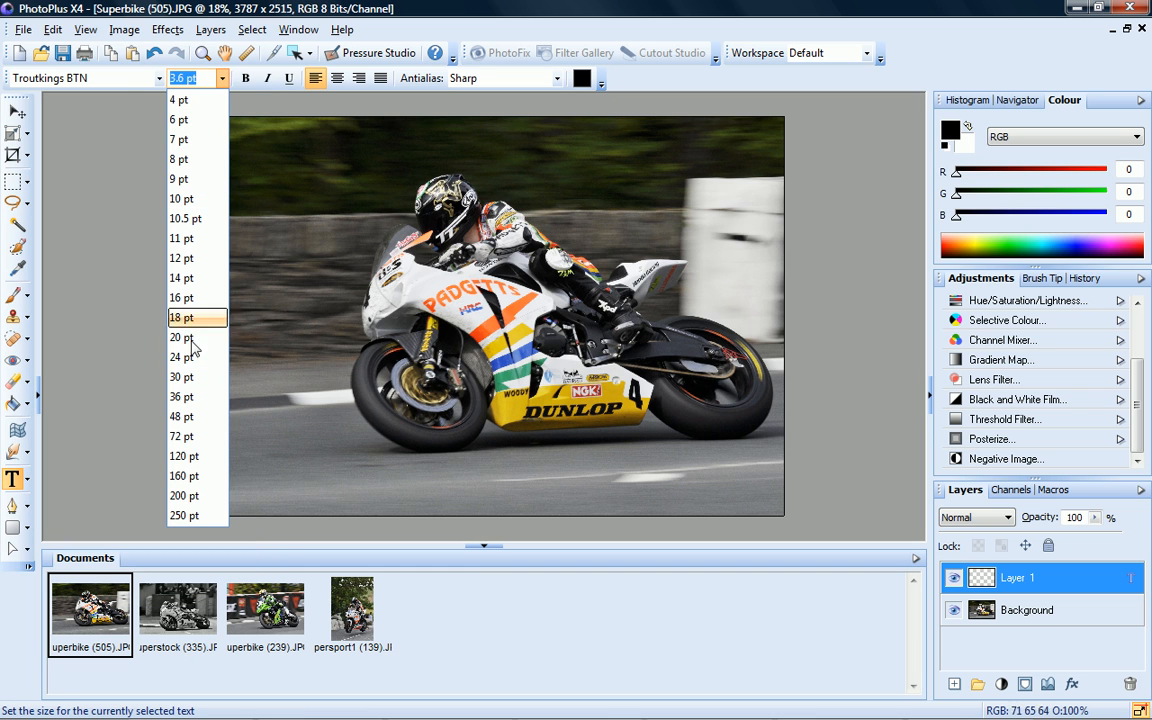
{"action": "left_click", "coordinate": [182, 416]}
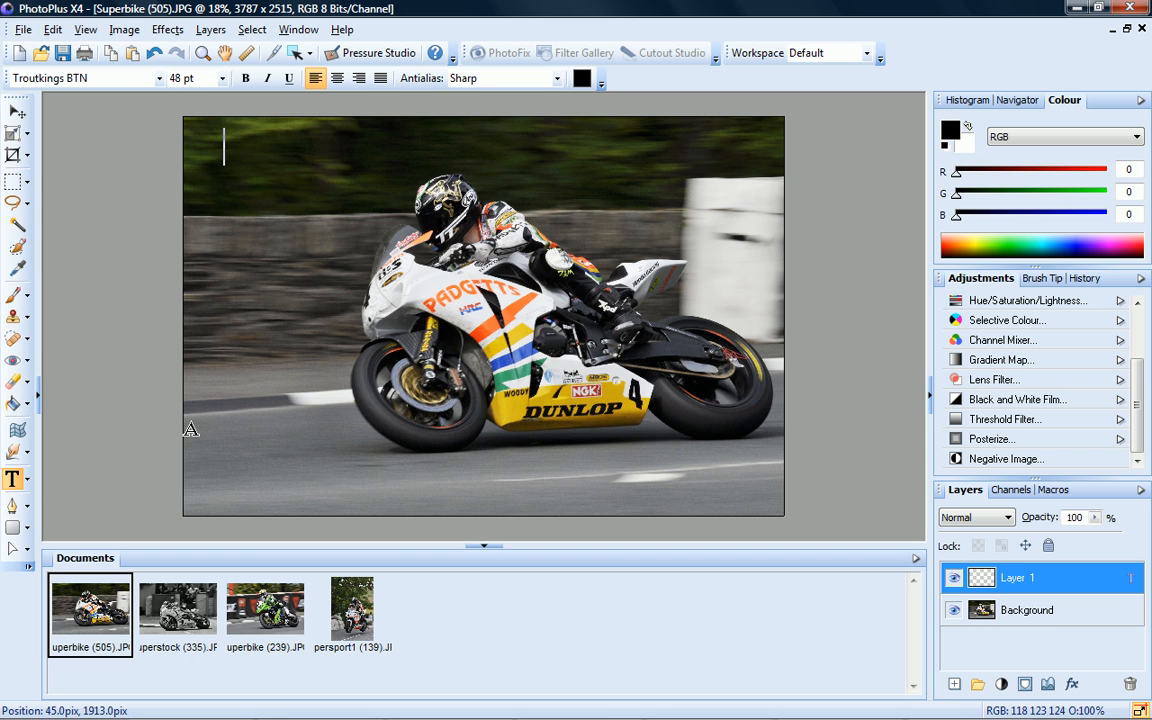
{"action": "key", "text": "alt"}
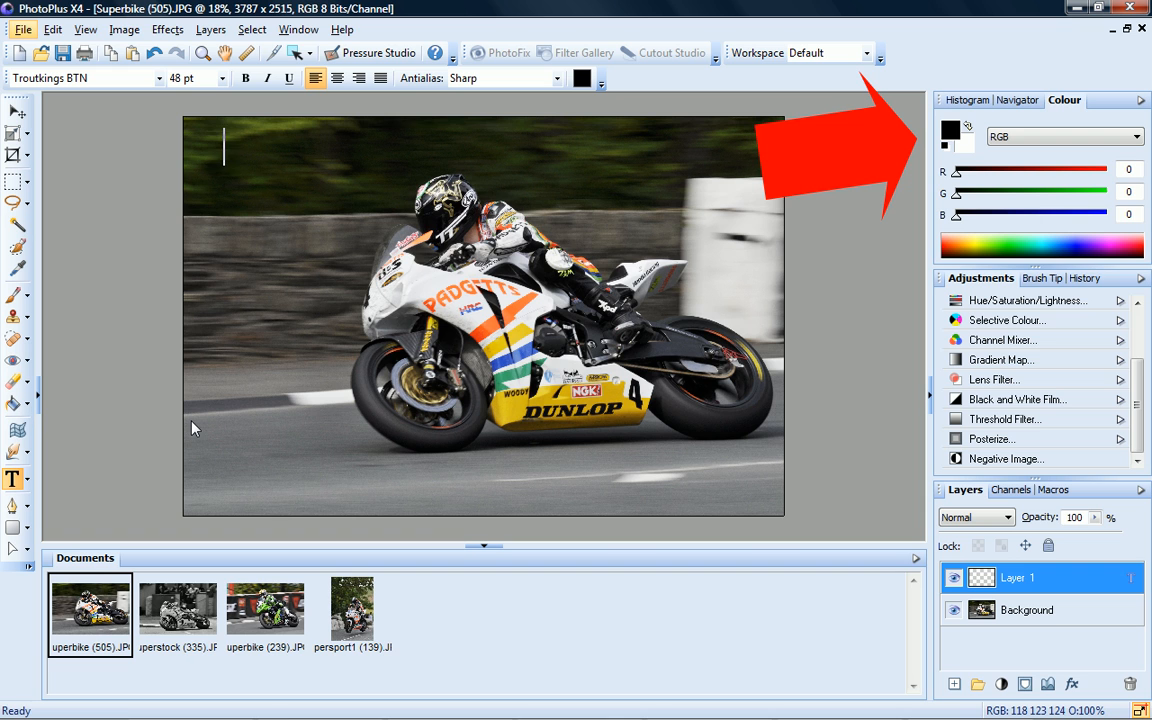
After trying orange, reset and swap colours so the text colour is white (255, 255, 255)
{"action": "left_click", "coordinate": [968, 126]}
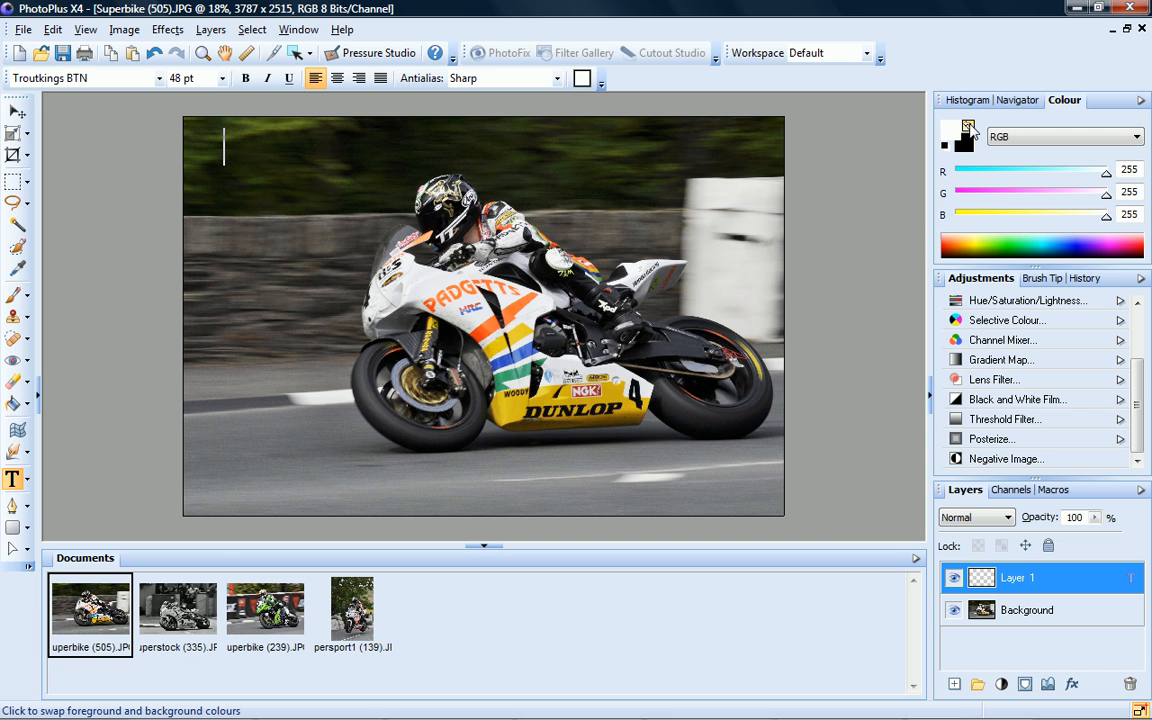
{"action": "left_click", "coordinate": [955, 239]}
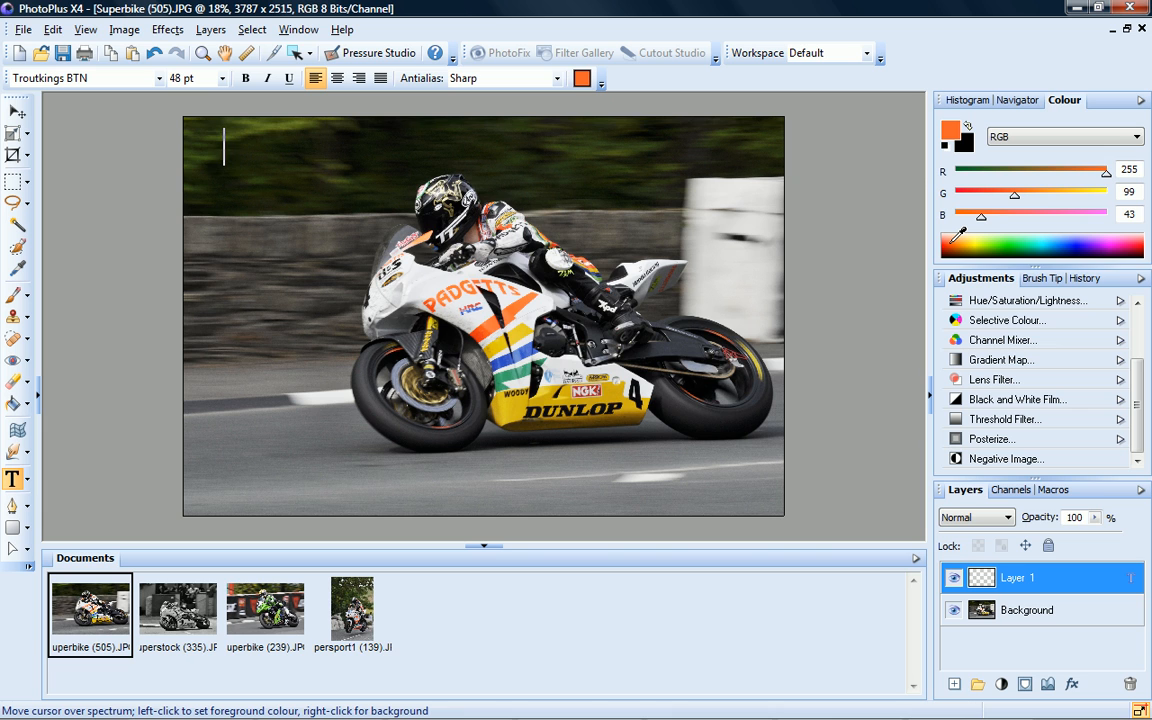
{"action": "left_click", "coordinate": [946, 147]}
{"action": "left_click", "coordinate": [968, 127]}
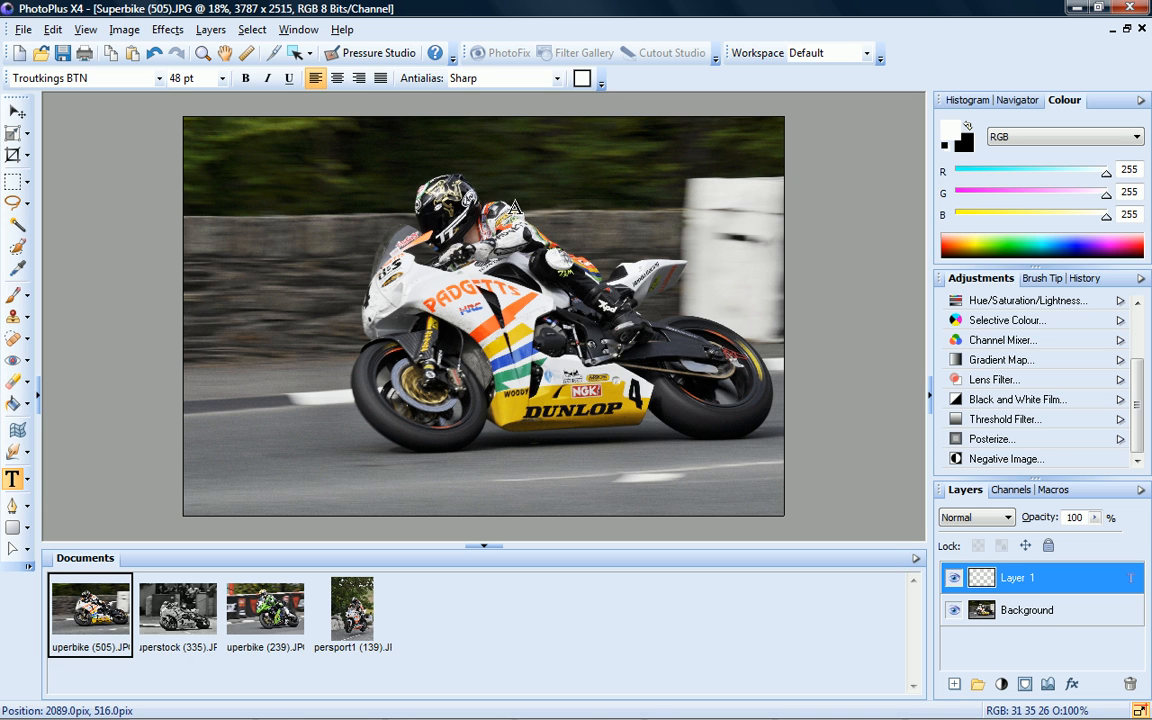
Type a © line with the author's name and 2010, then commit it with the Move tool
{"action": "type", "text": "© cwilso"}
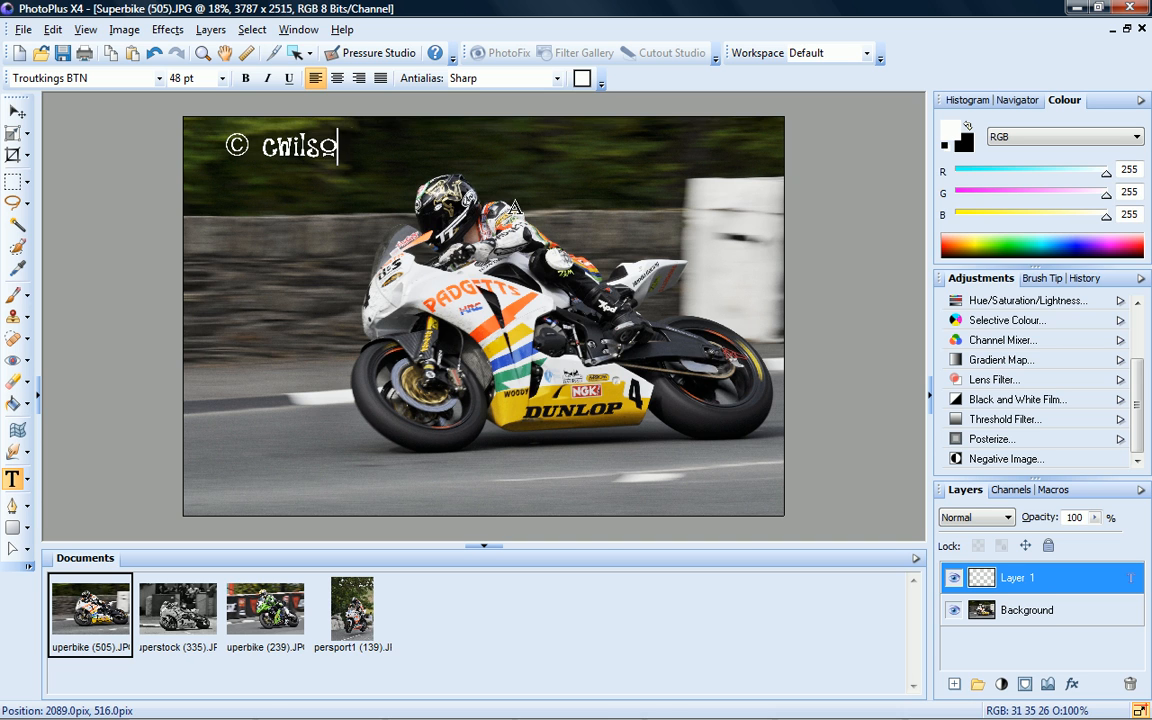
{"action": "type", "text": "n 2010"}
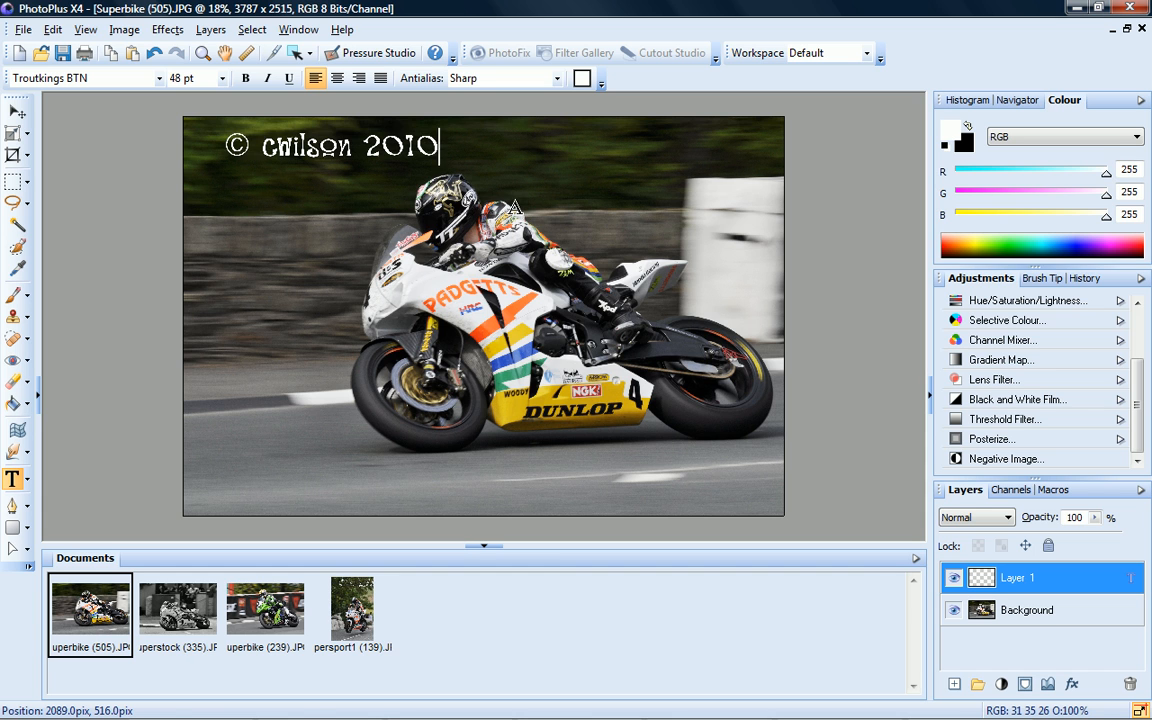
{"action": "left_click", "coordinate": [17, 113]}
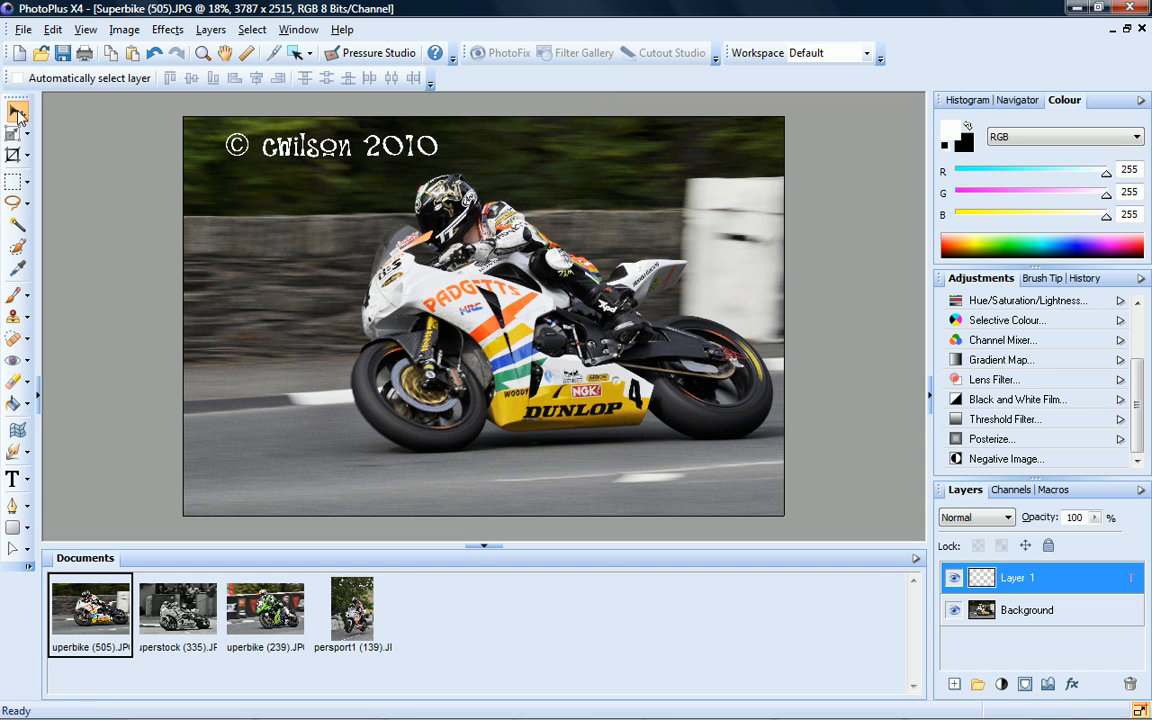
Nudge the copyright text left and scale it up with the Deform tool
{"action": "left_click_drag", "start_coordinate": [302, 147], "coordinate": [279, 141]}
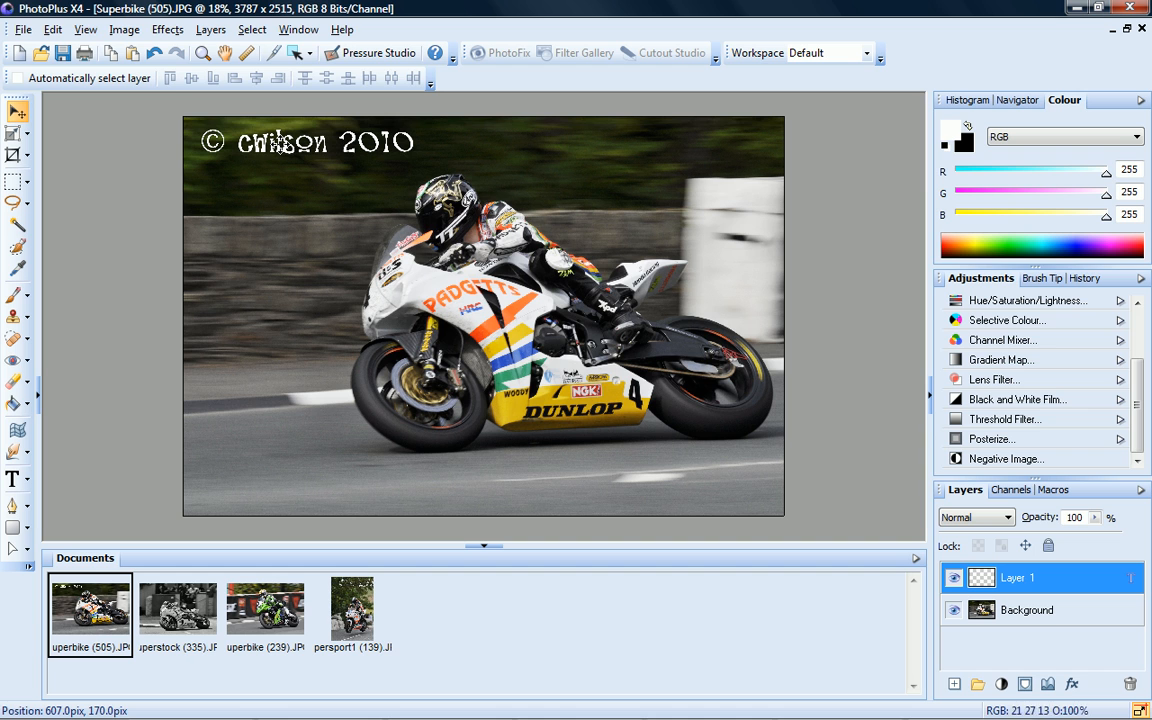
{"action": "left_click", "coordinate": [13, 133]}
{"action": "left_click_drag", "start_coordinate": [430, 163], "coordinate": [452, 174]}
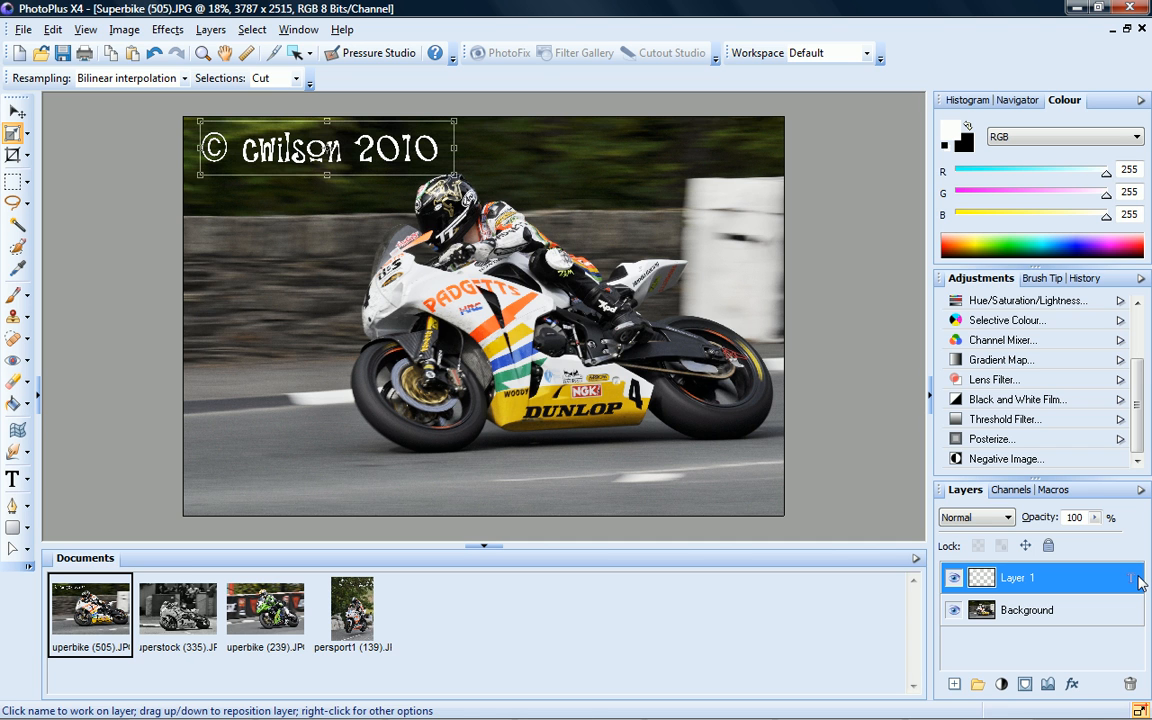
Give the copyright text layer a Pillow Emboss bevel with blur raised to 12
{"action": "left_click", "coordinate": [202, 54]}
{"action": "left_click", "coordinate": [275, 125]}
{"action": "left_click", "coordinate": [278, 125]}
{"action": "left_click", "coordinate": [305, 135]}
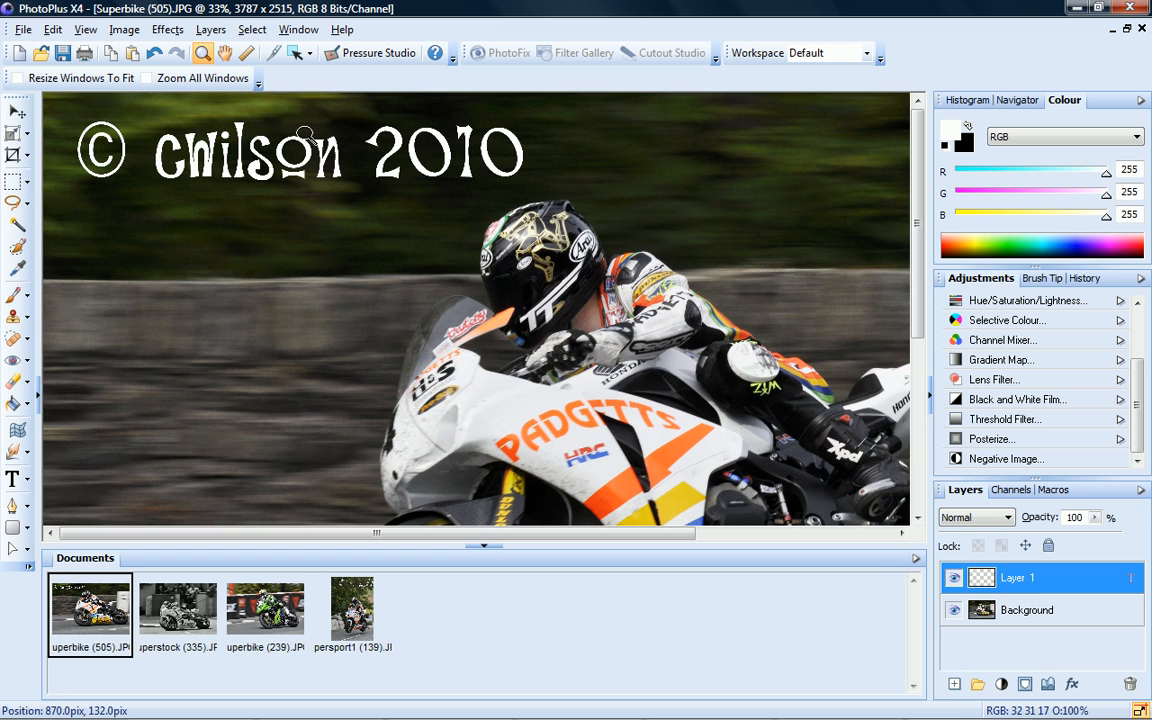
{"action": "left_click", "coordinate": [1072, 685]}
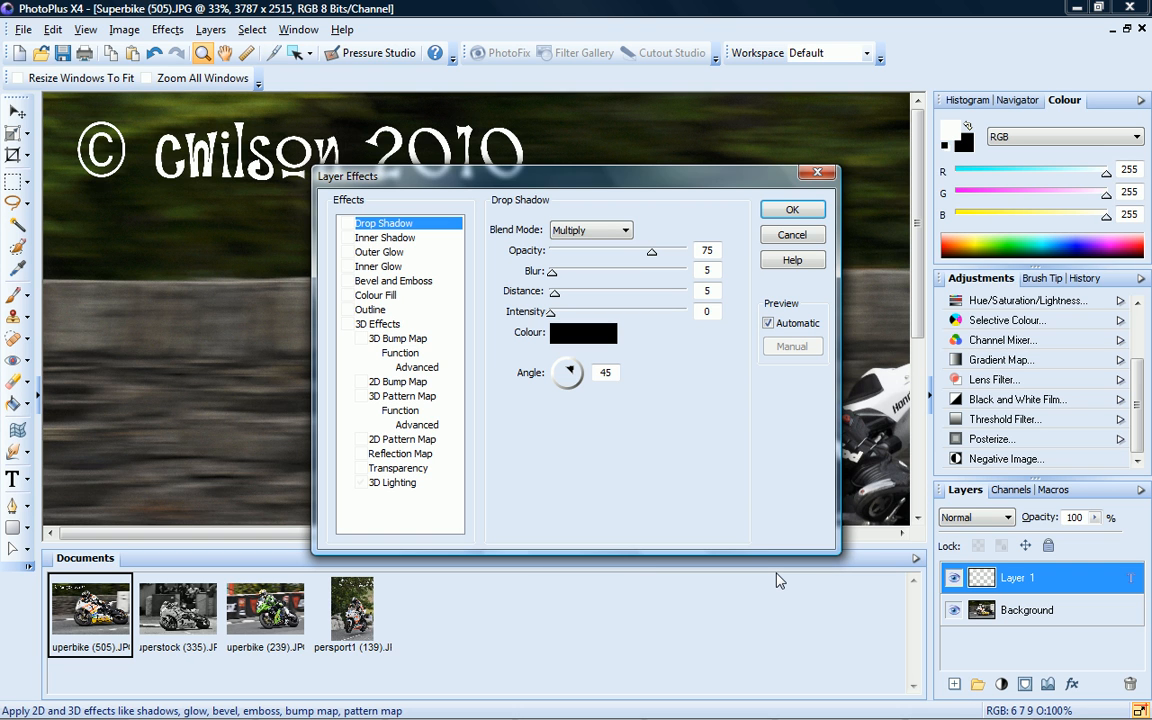
{"action": "left_click", "coordinate": [347, 281]}
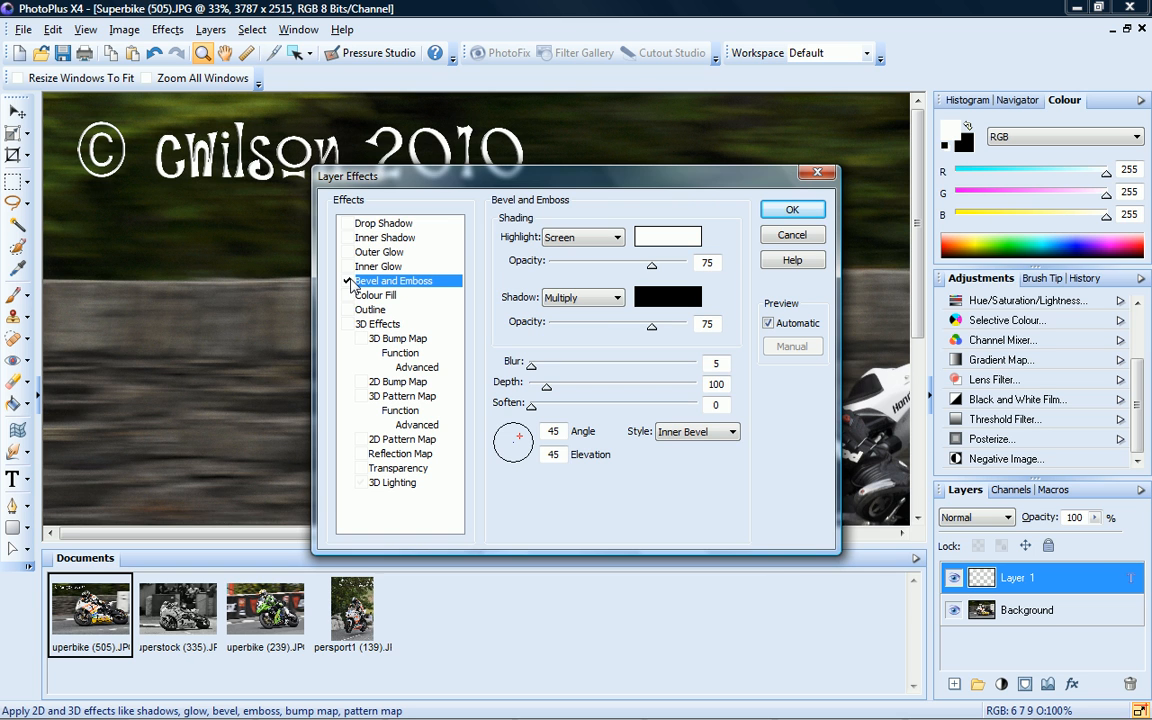
{"action": "left_click", "coordinate": [731, 432]}
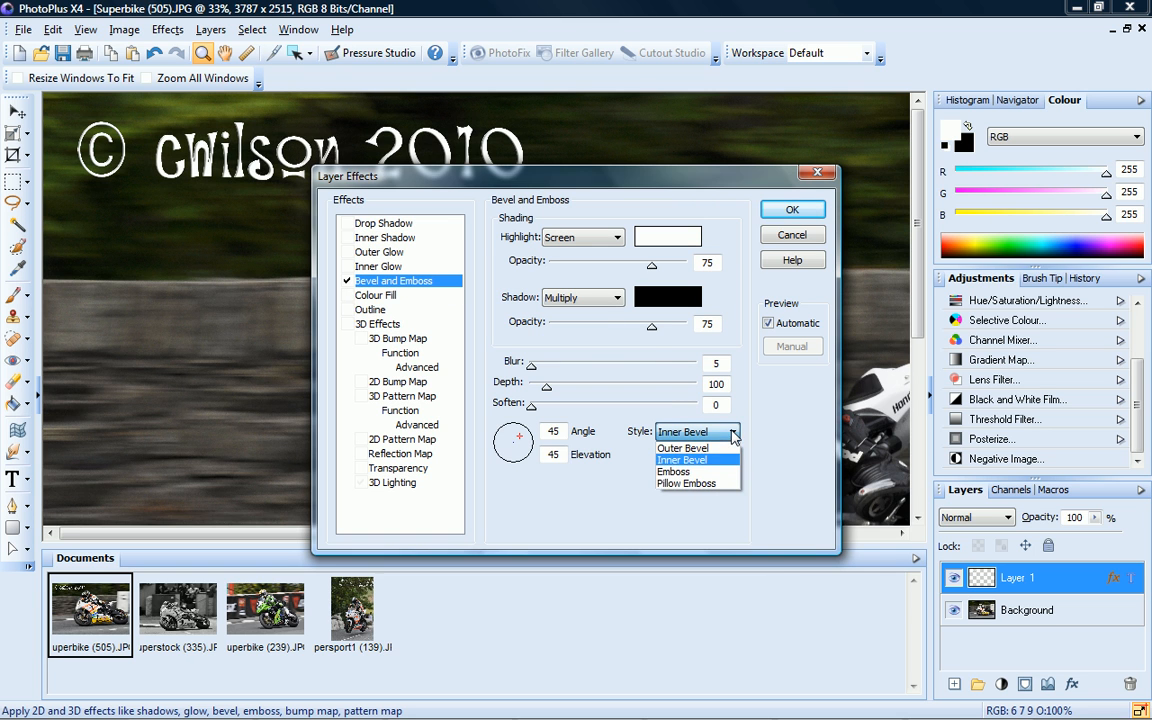
{"action": "left_click", "coordinate": [710, 483]}
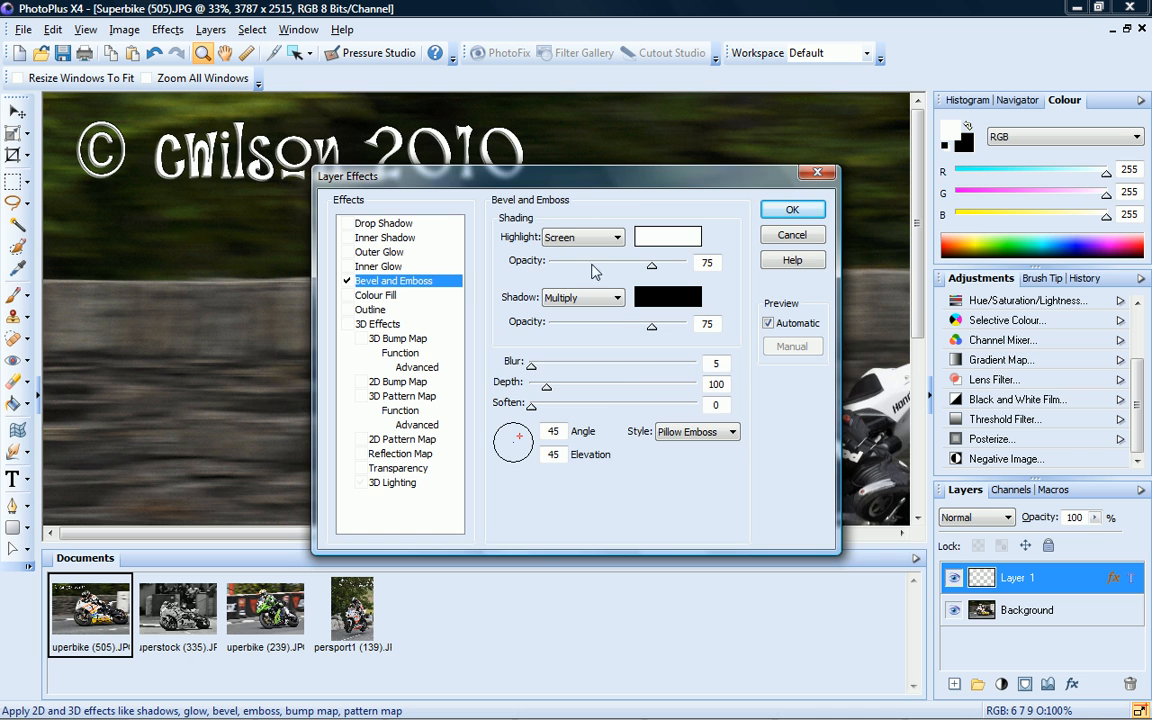
{"action": "left_click_drag", "start_coordinate": [588, 184], "coordinate": [700, 222]}
{"action": "left_click_drag", "start_coordinate": [643, 403], "coordinate": [646, 406]}
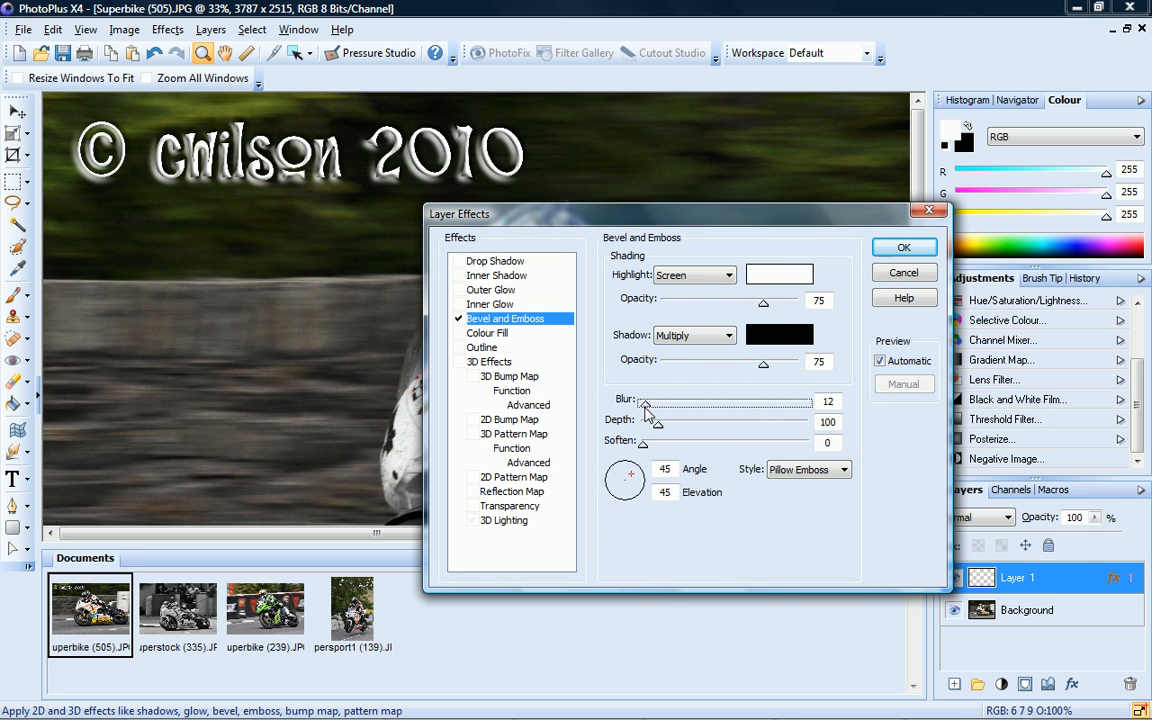
{"action": "left_click", "coordinate": [921, 256]}
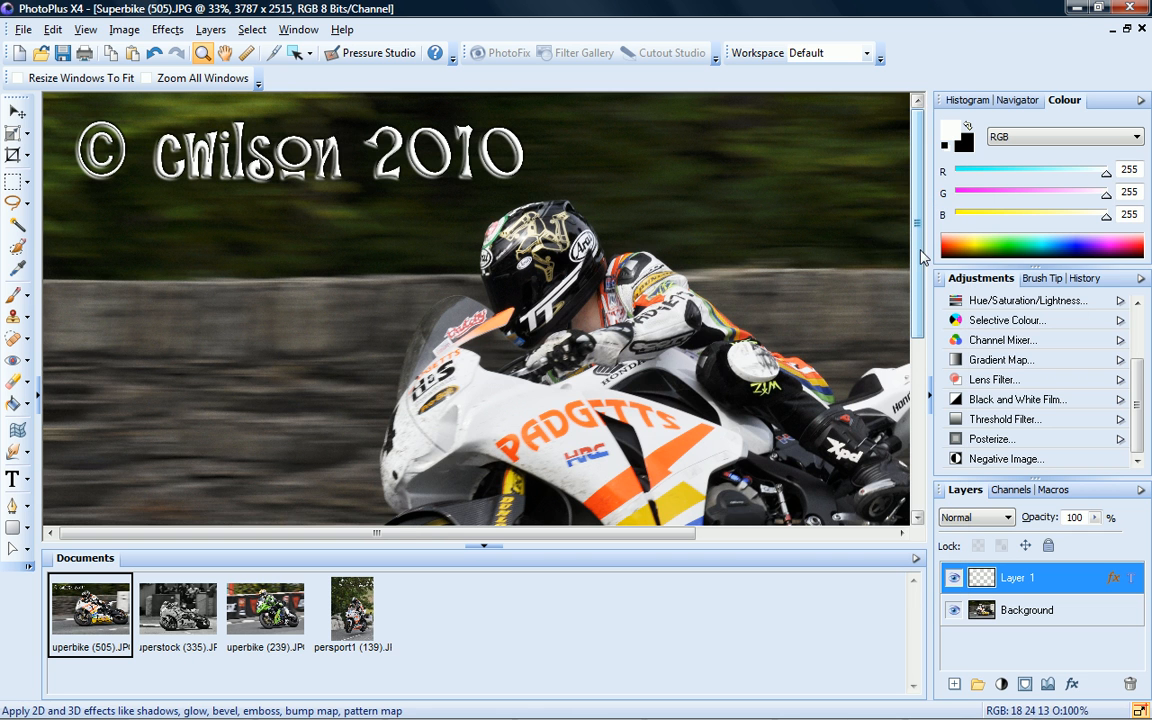
Zoom to fit the whole photo and lower Layer 1's opacity to 52%
{"action": "left_click", "coordinate": [85, 29]}
{"action": "left_click", "coordinate": [118, 72]}
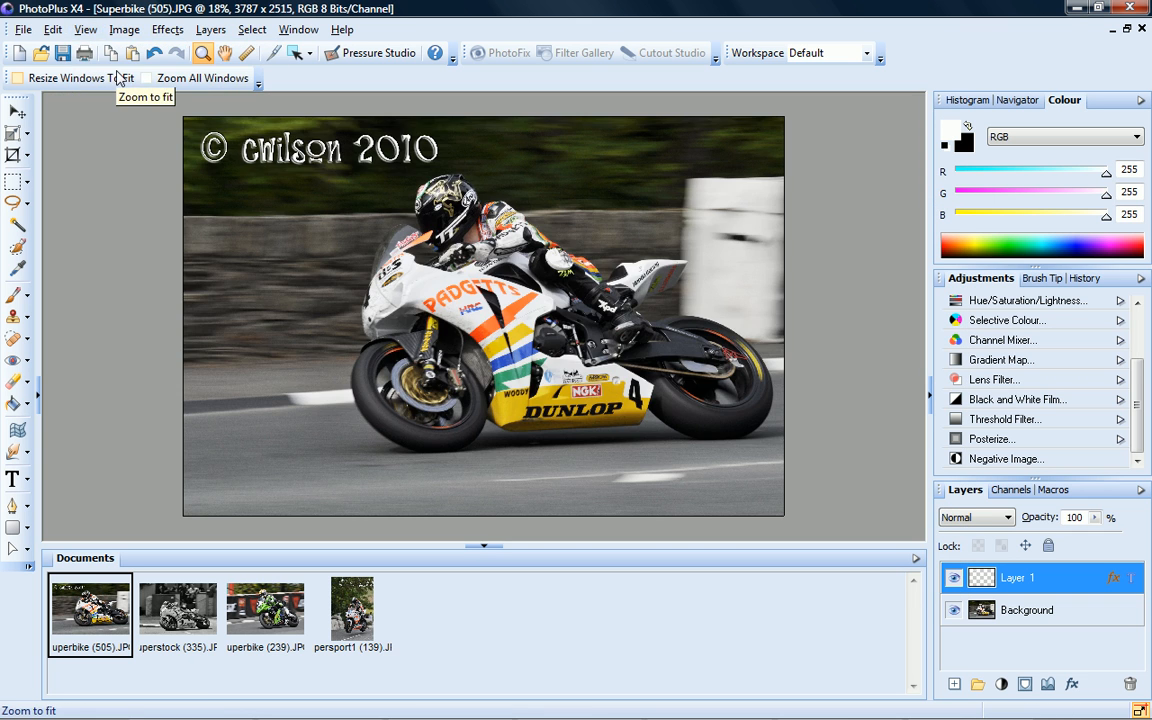
{"action": "left_click", "coordinate": [1095, 518]}
{"action": "left_click_drag", "start_coordinate": [1097, 527], "coordinate": [1051, 541]}
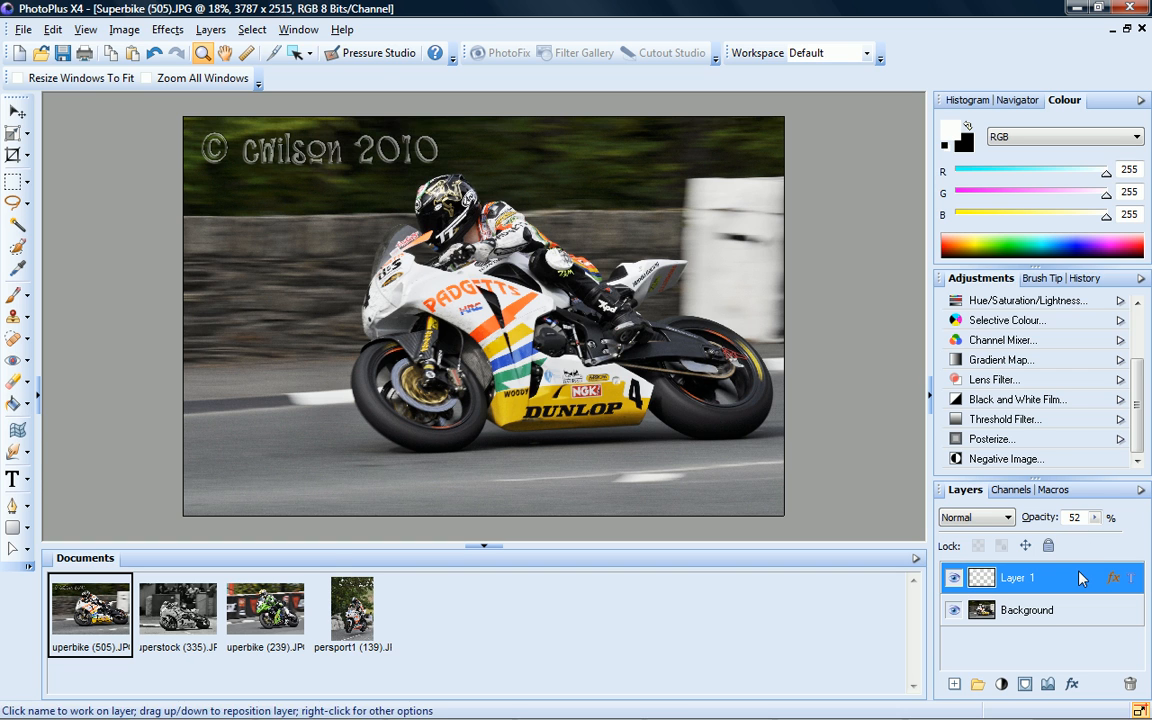
{"action": "left_click", "coordinate": [12, 480]}
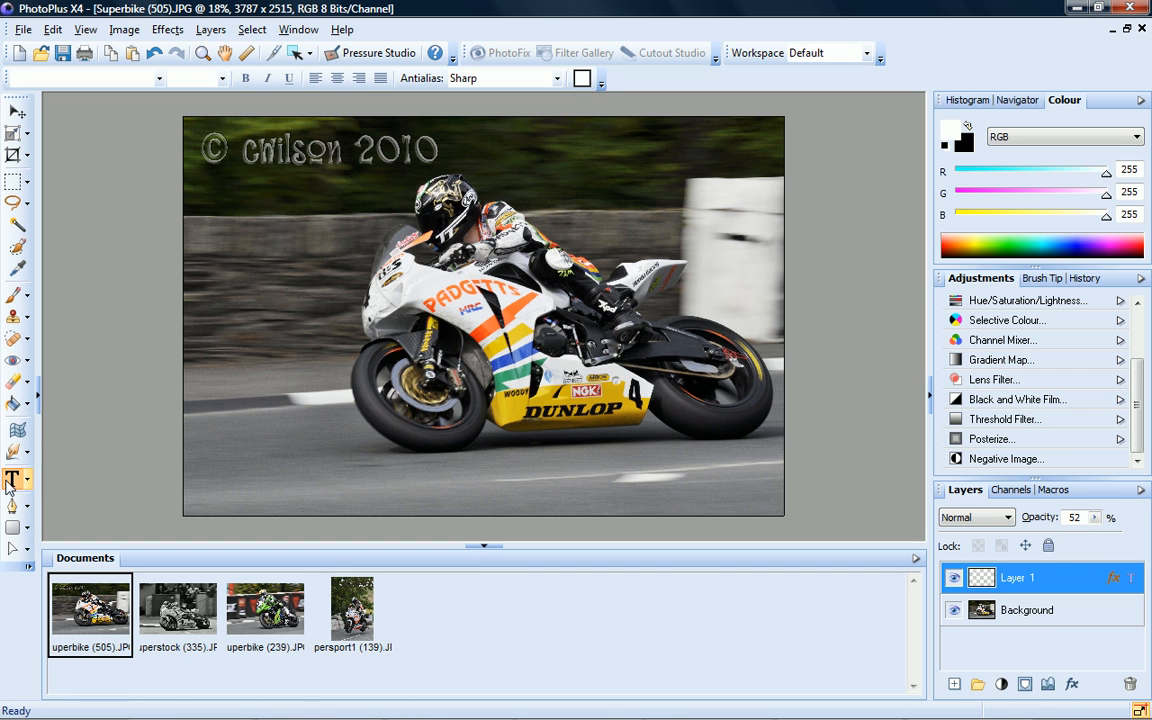
Change the watermark's year from 2010 to 2011
{"action": "left_click", "coordinate": [417, 150]}
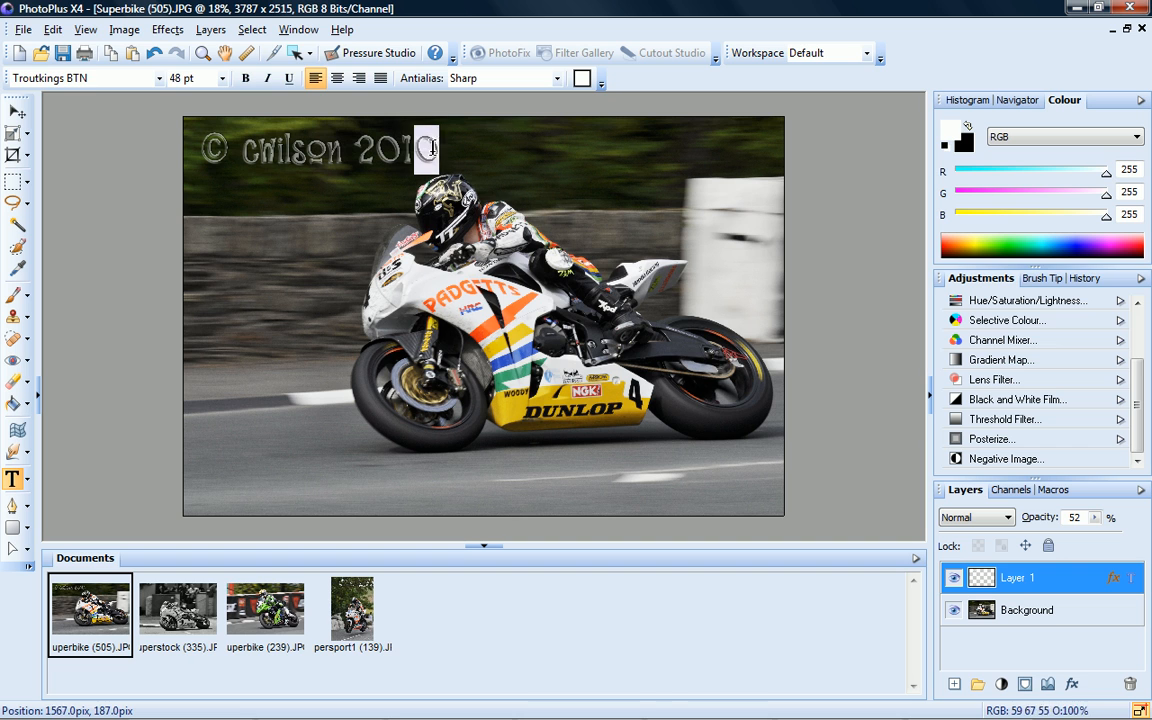
{"action": "type", "text": "1"}
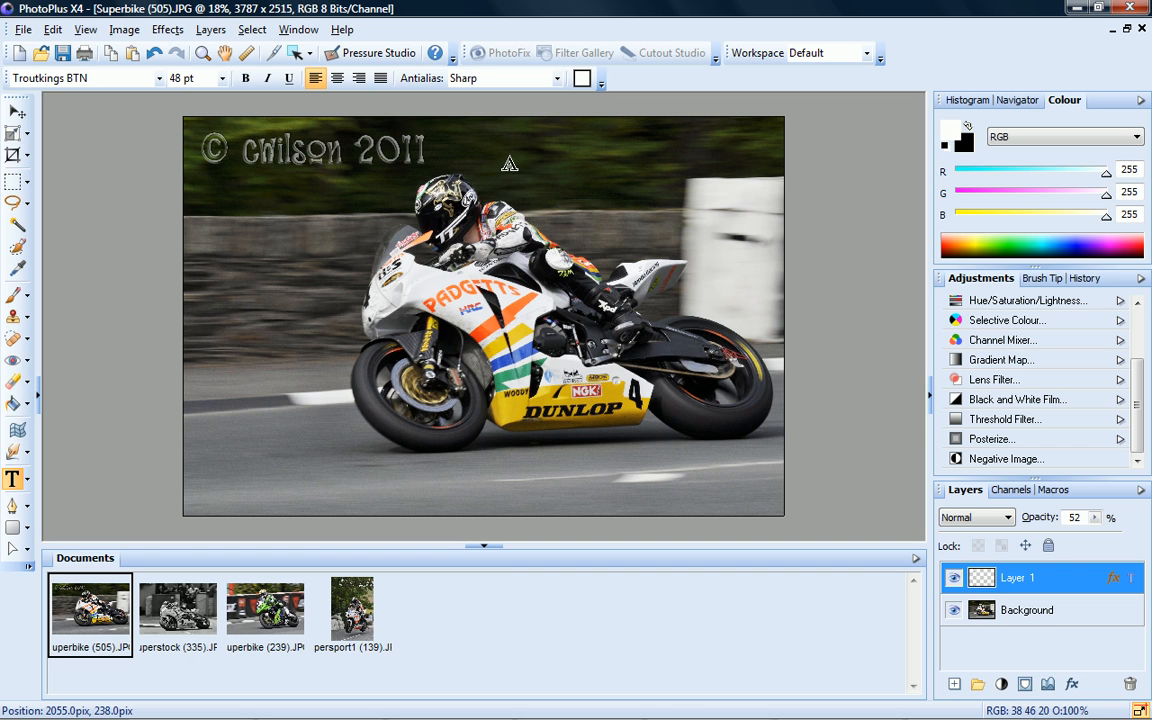
{"action": "key", "text": "Escape"}
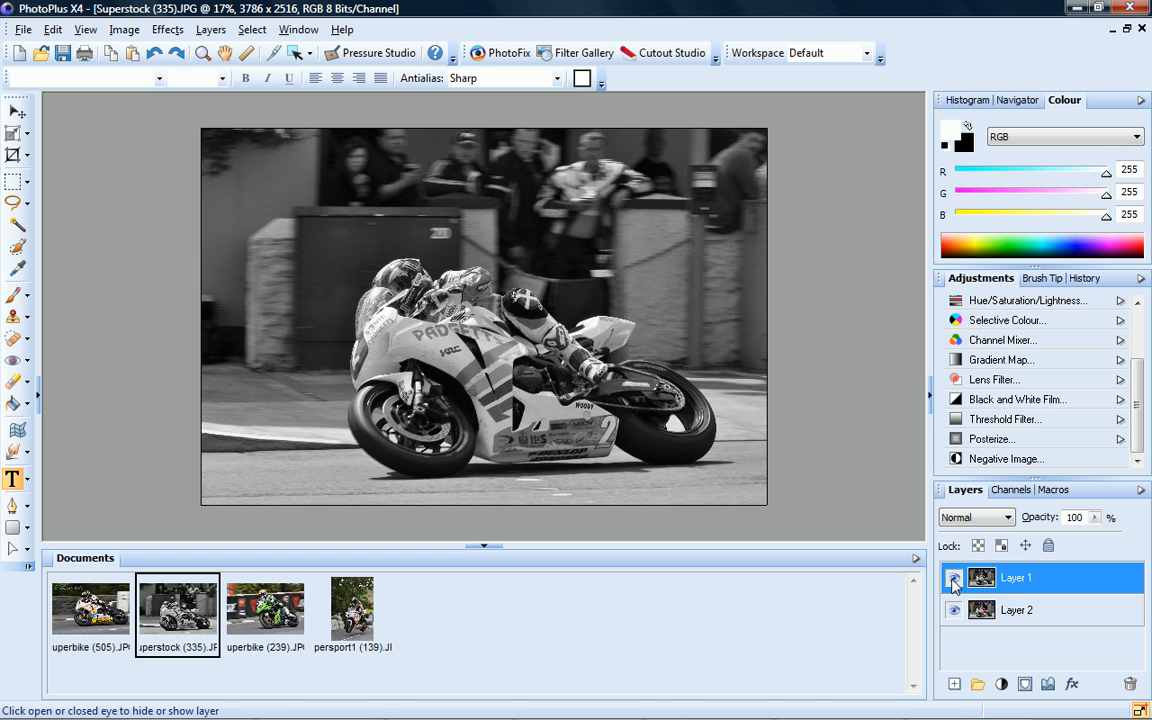
{"action": "left_click", "coordinate": [953, 580]}
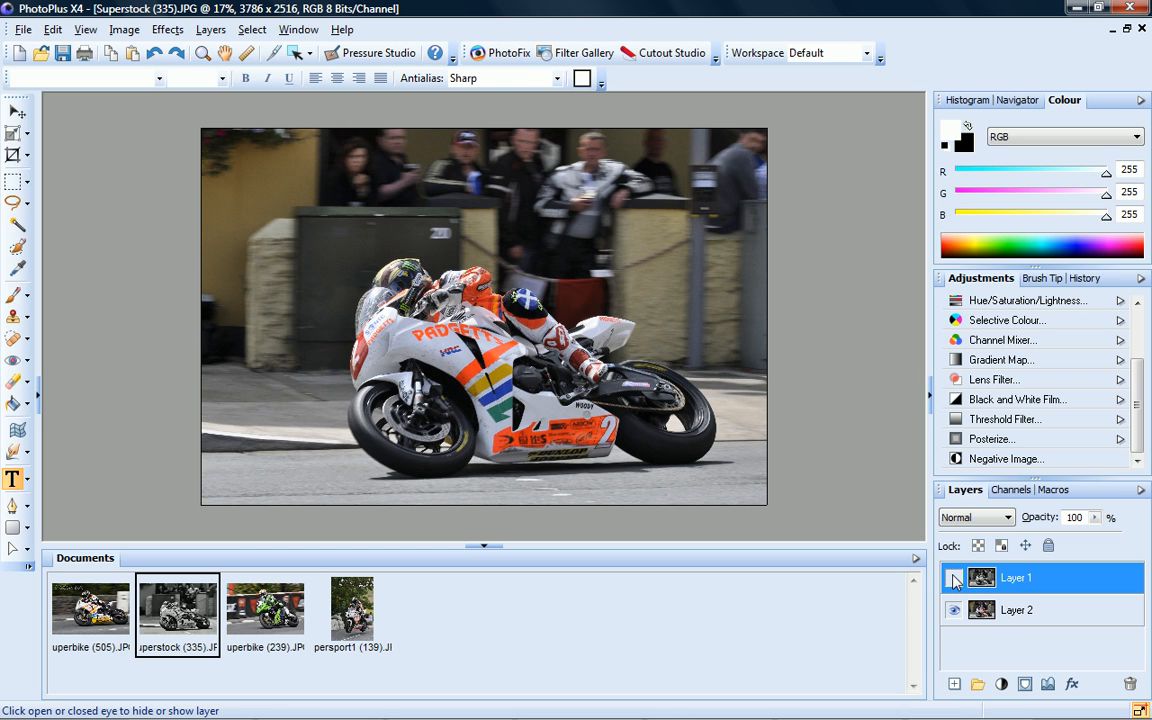
{"action": "left_click", "coordinate": [955, 580]}
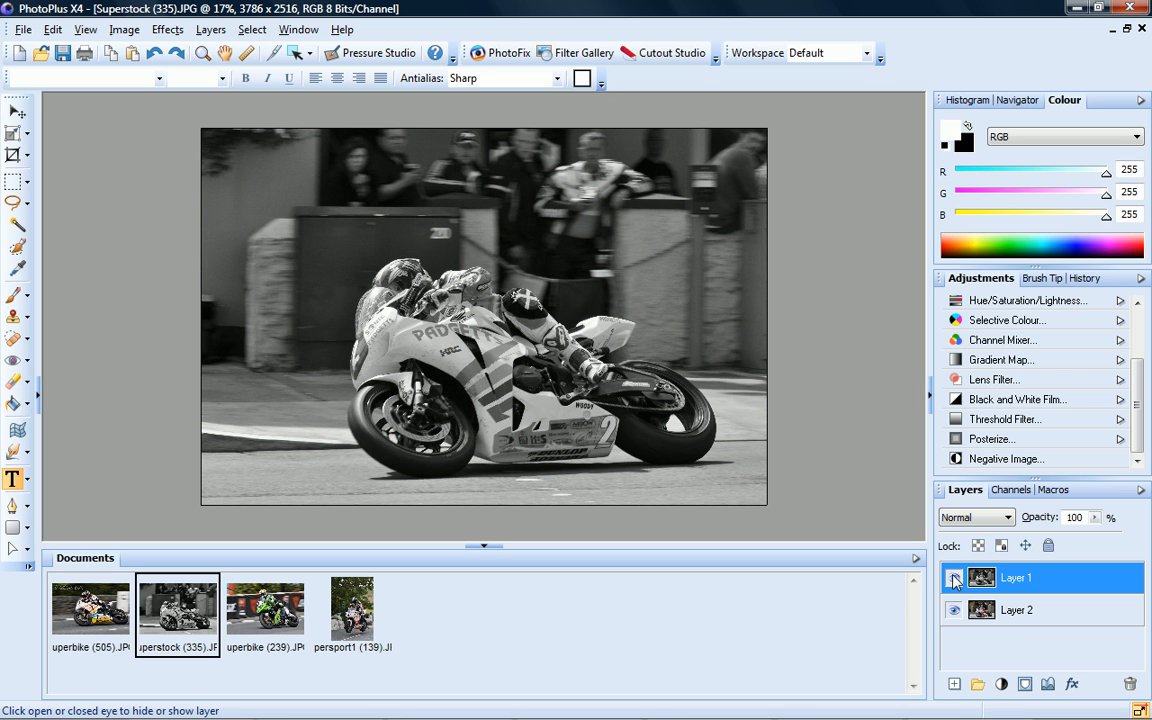
{"action": "left_click", "coordinate": [27, 480]}
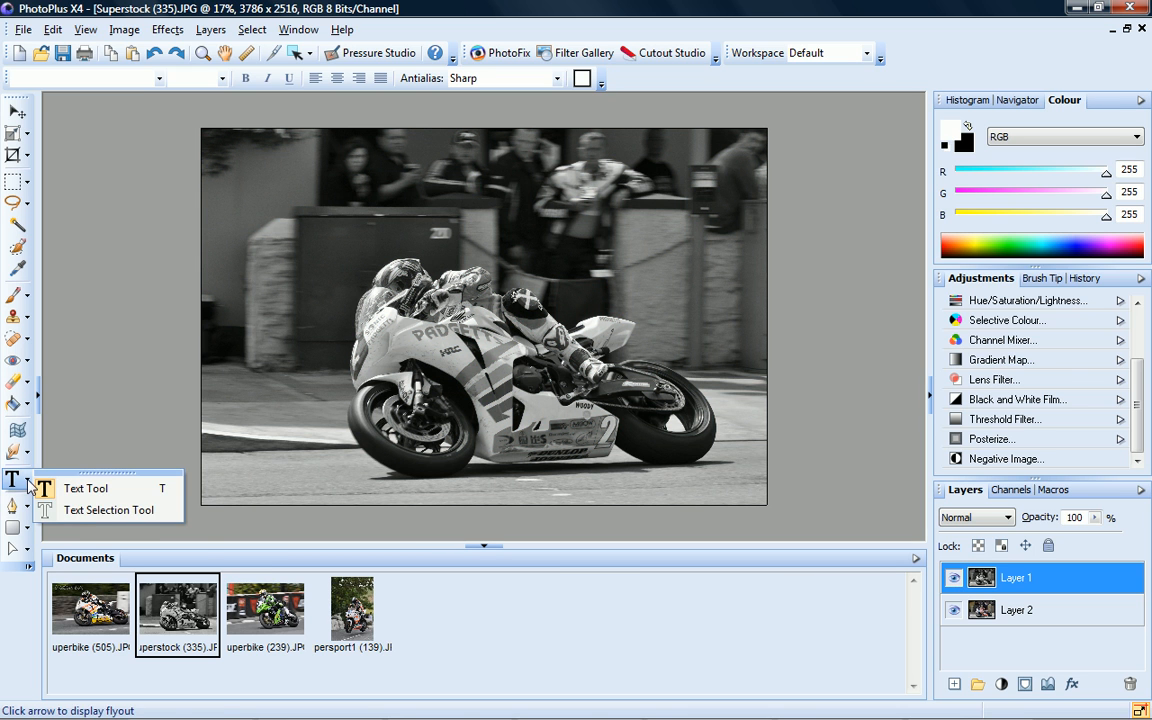
Create a bold text-shaped selection reading '© Serif 2010' at the photo's upper left
{"action": "left_click", "coordinate": [78, 512]}
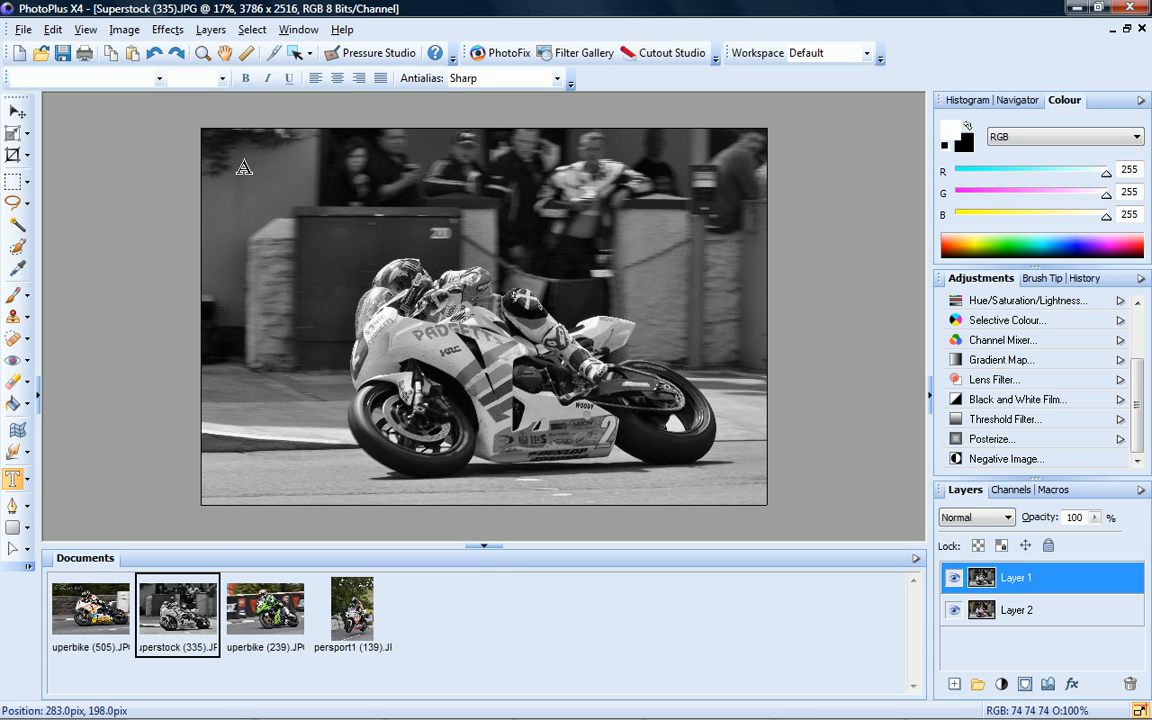
{"action": "left_click", "coordinate": [243, 168]}
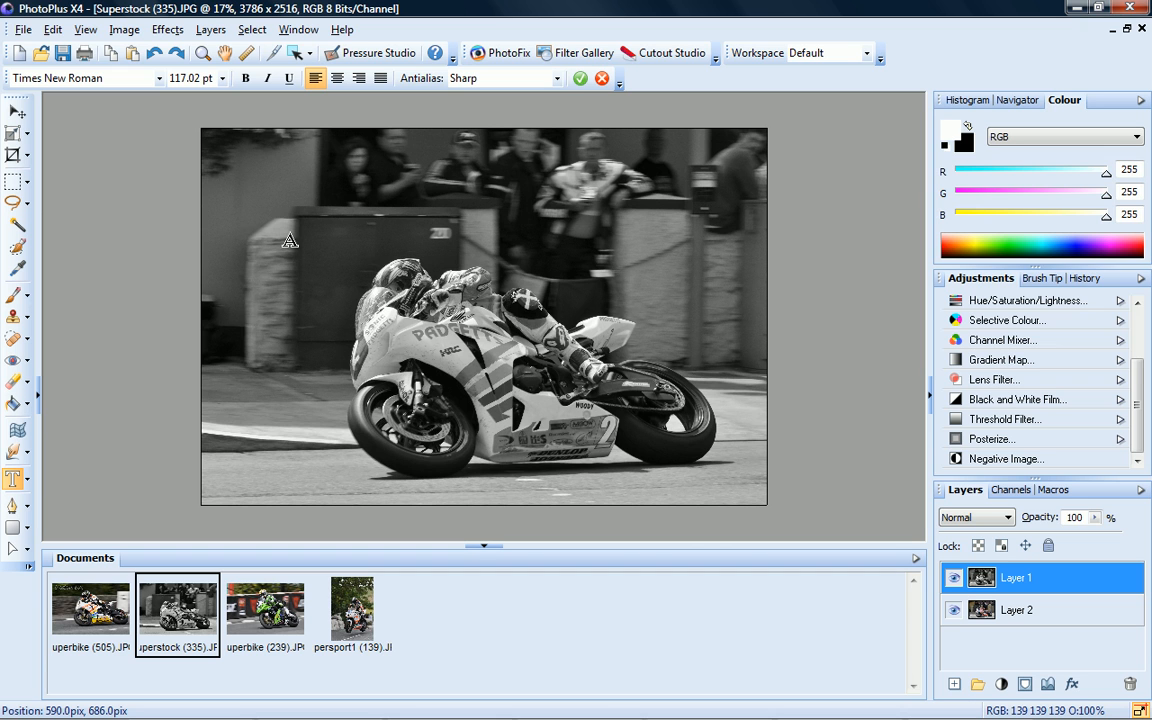
{"action": "type", "text": "© "}
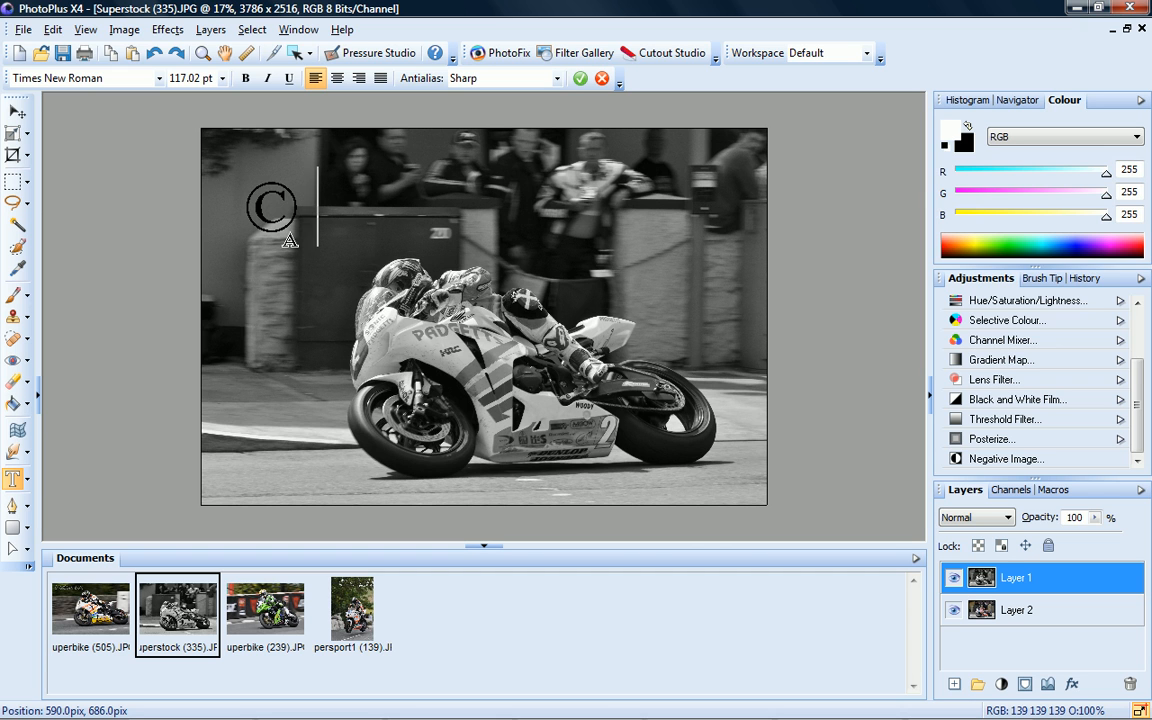
{"action": "type", "text": "Serif 2010"}
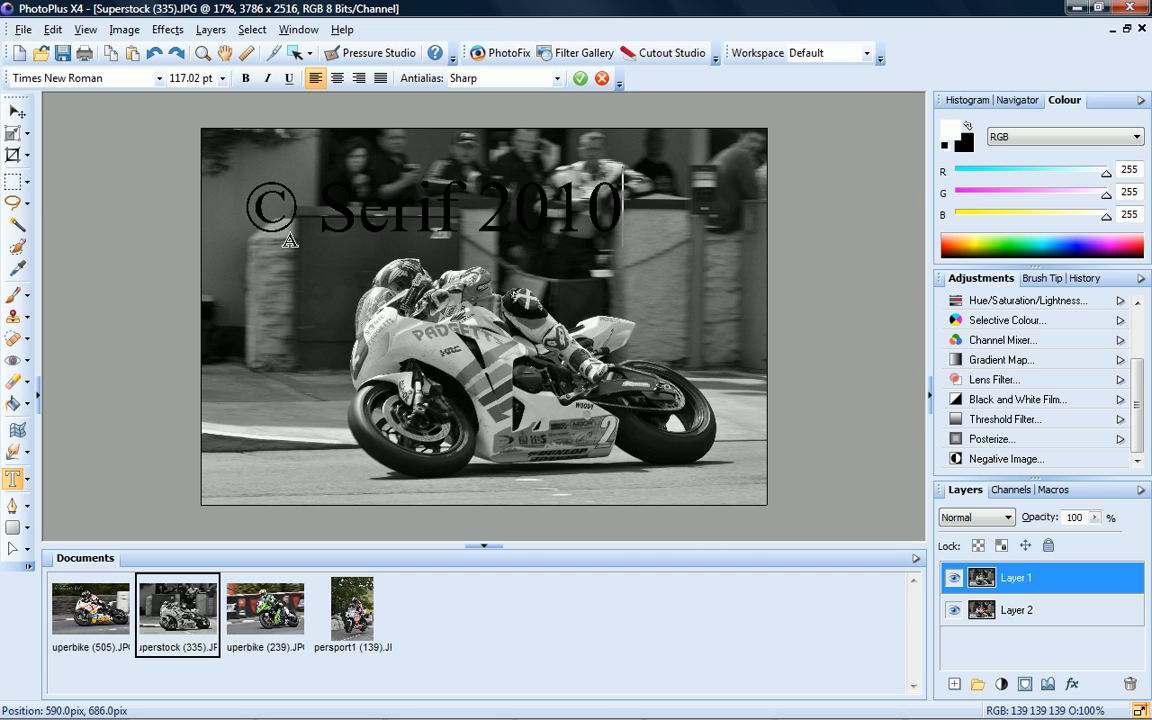
{"action": "left_click_drag", "start_coordinate": [622, 205], "coordinate": [238, 203]}
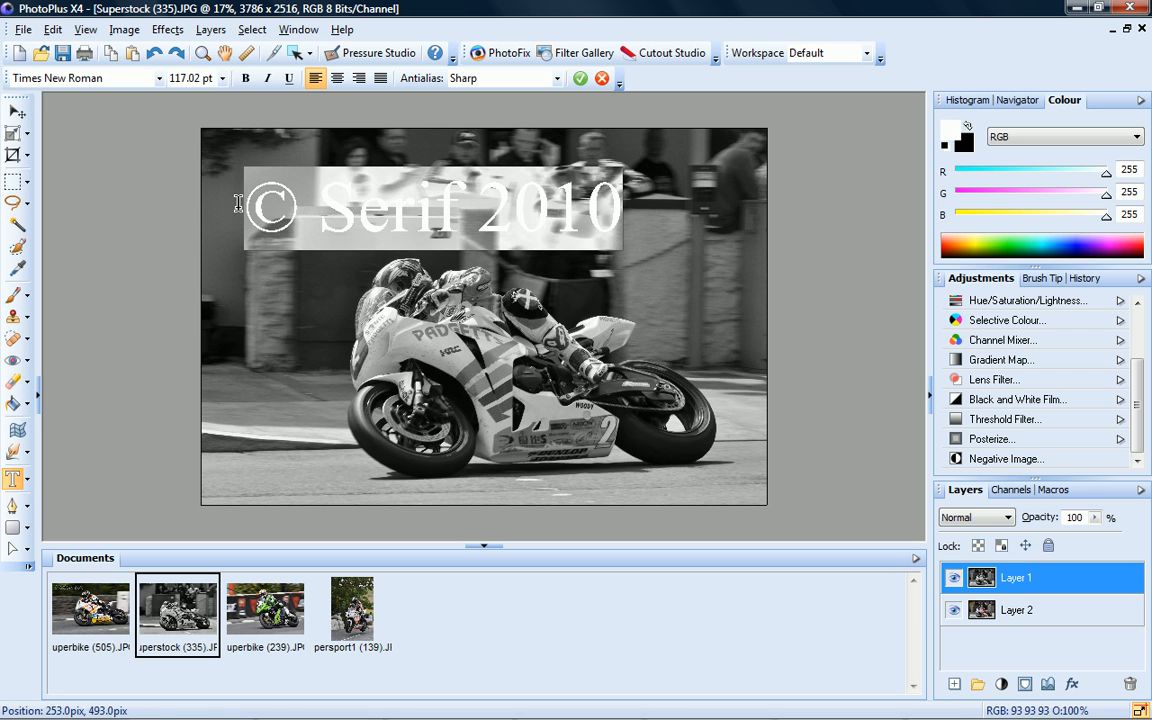
{"action": "left_click", "coordinate": [245, 78]}
{"action": "left_click", "coordinate": [581, 79]}
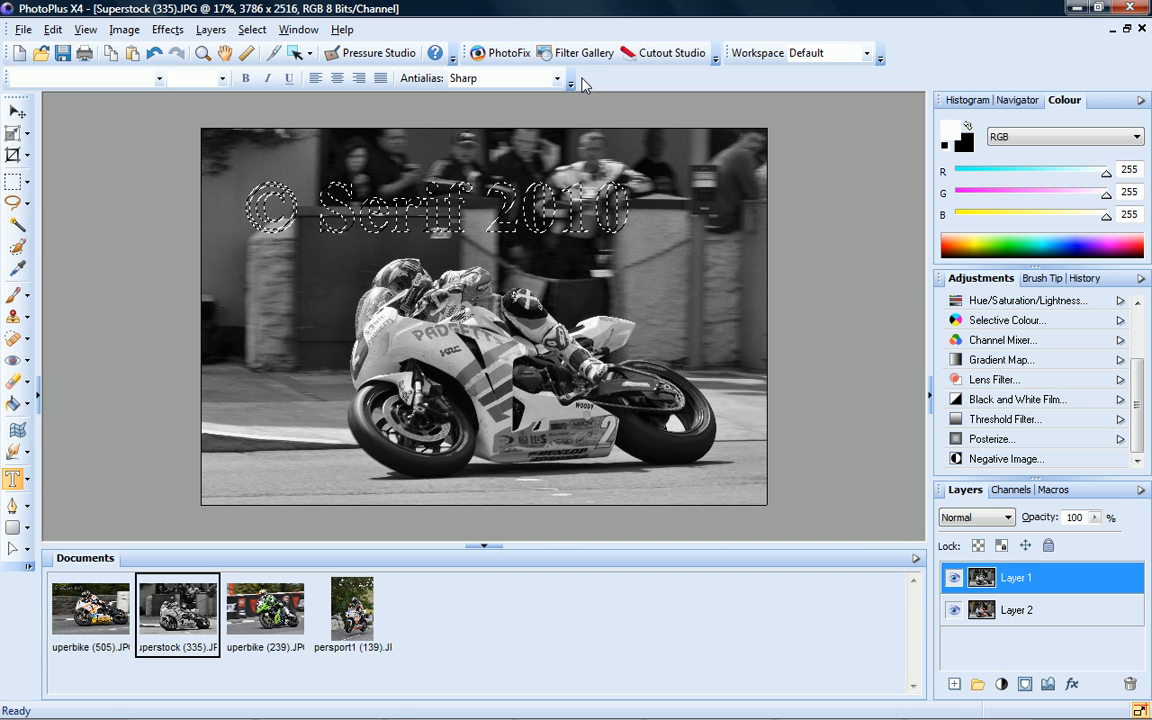
Cut the © Serif 2010 letters out, hide Layer 2 to check, then switch to Superbike (239)
{"action": "left_click", "coordinate": [52, 29]}
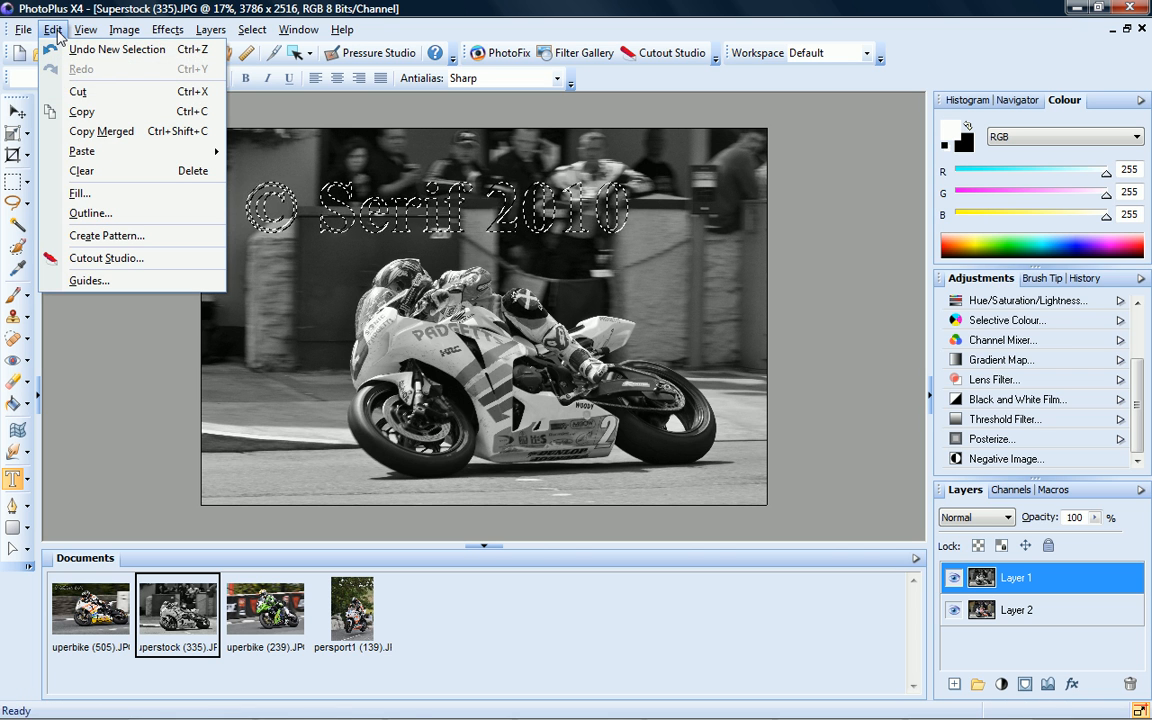
{"action": "left_click", "coordinate": [79, 95]}
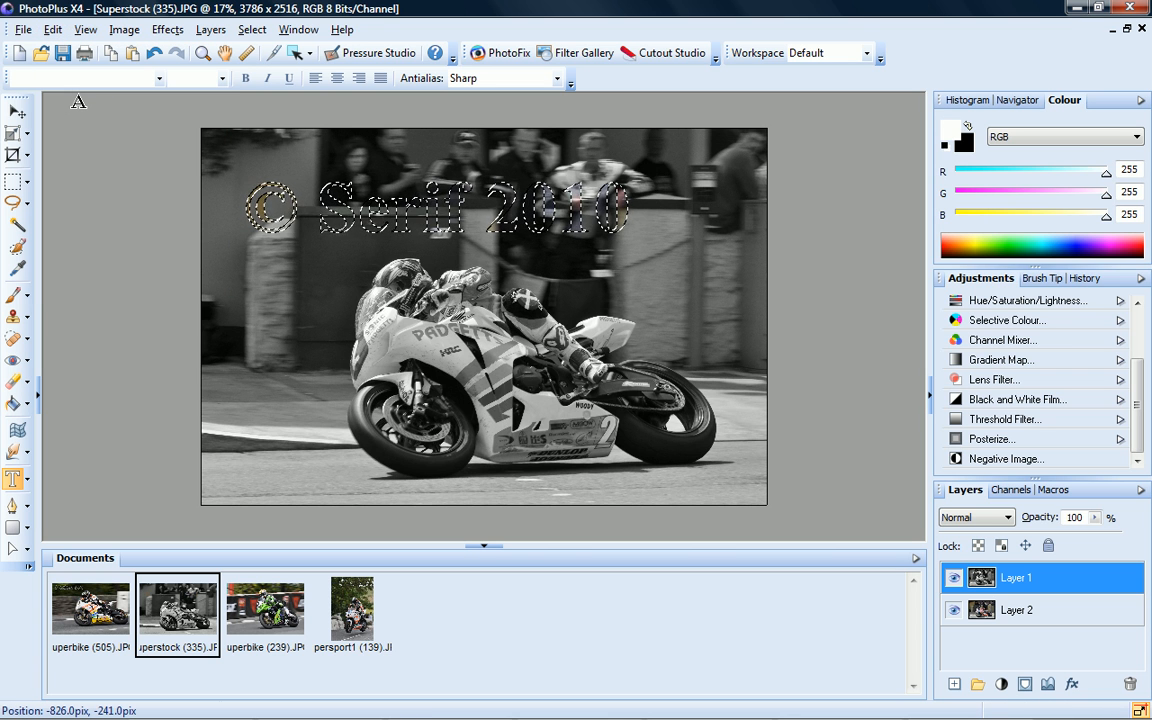
{"action": "left_click", "coordinate": [202, 53]}
{"action": "left_click", "coordinate": [365, 207]}
{"action": "left_click", "coordinate": [340, 195]}
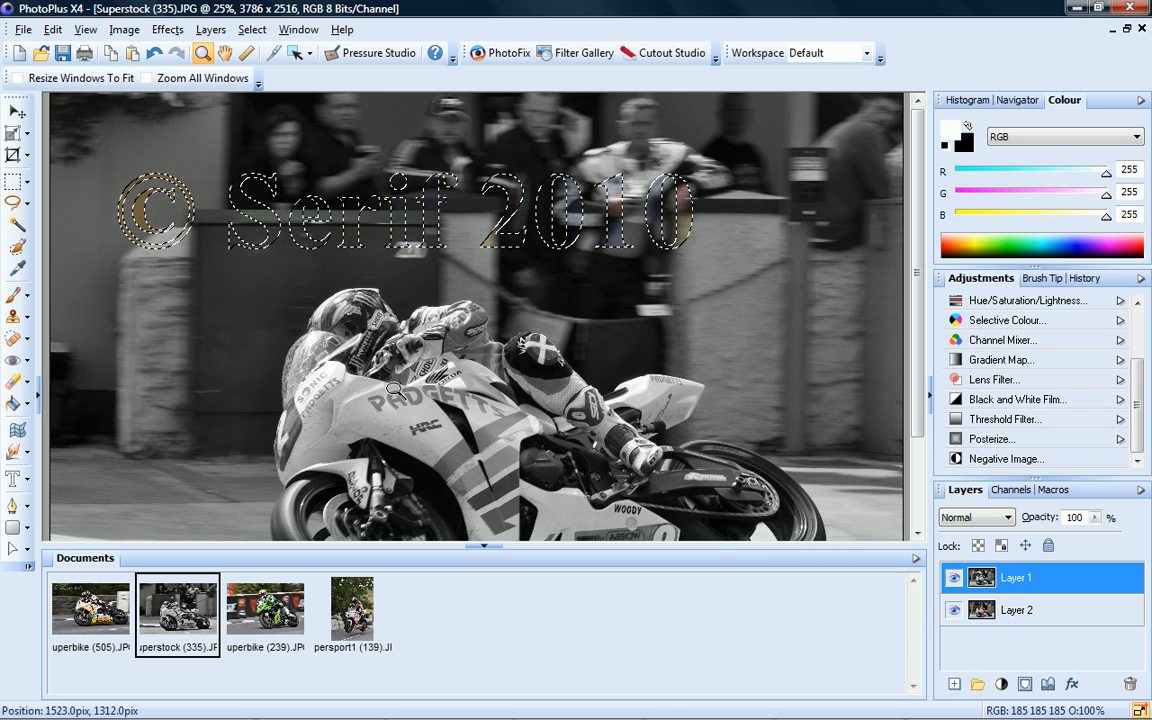
{"action": "left_click", "coordinate": [954, 610]}
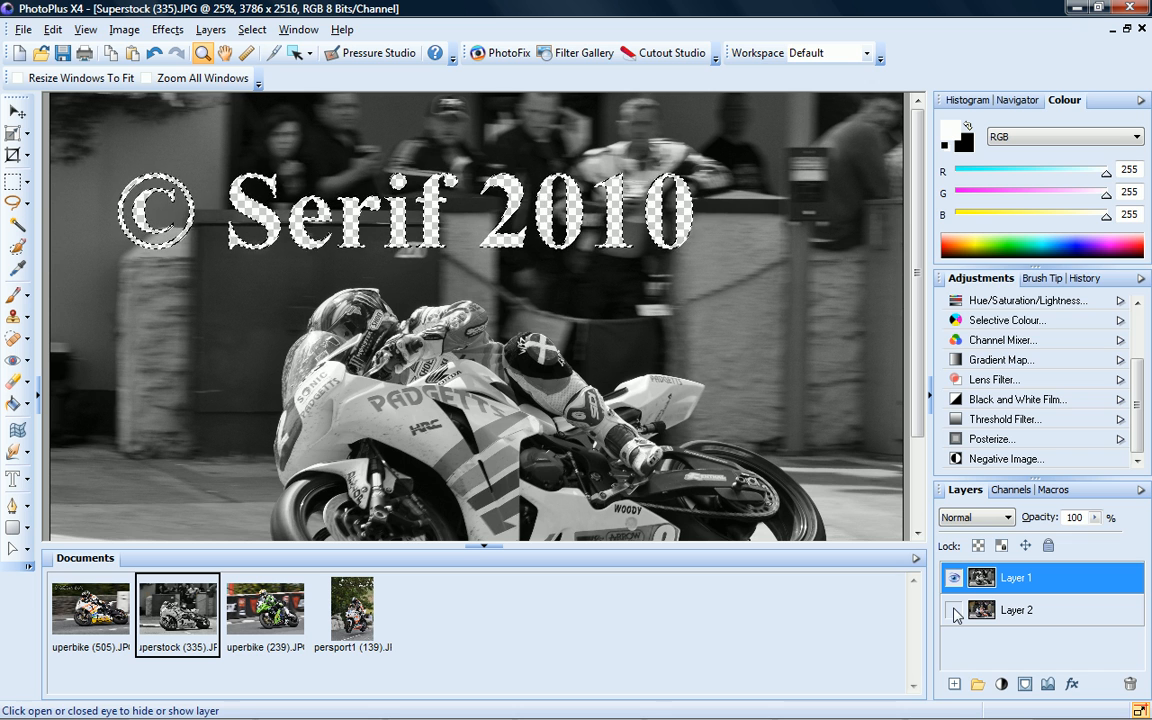
{"action": "left_click", "coordinate": [268, 620]}
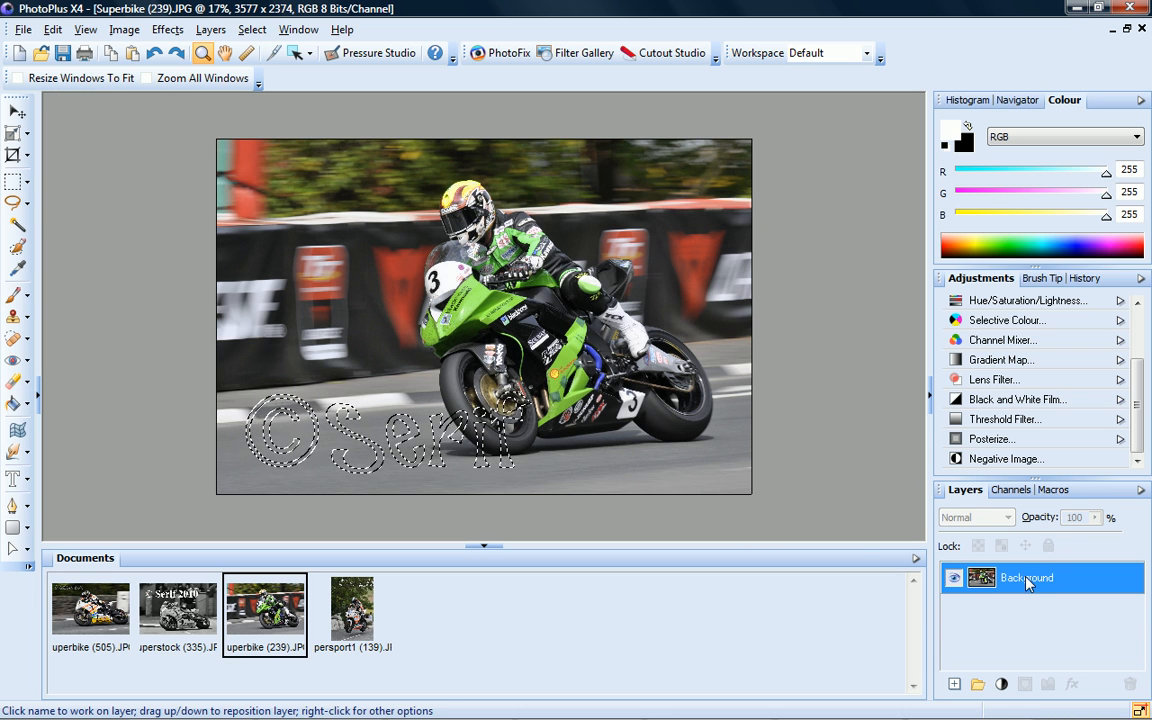
Cut the © Serif lettering out of Superbike (239), then switch to the Supersport1 (139) photo
{"action": "left_click", "coordinate": [52, 29]}
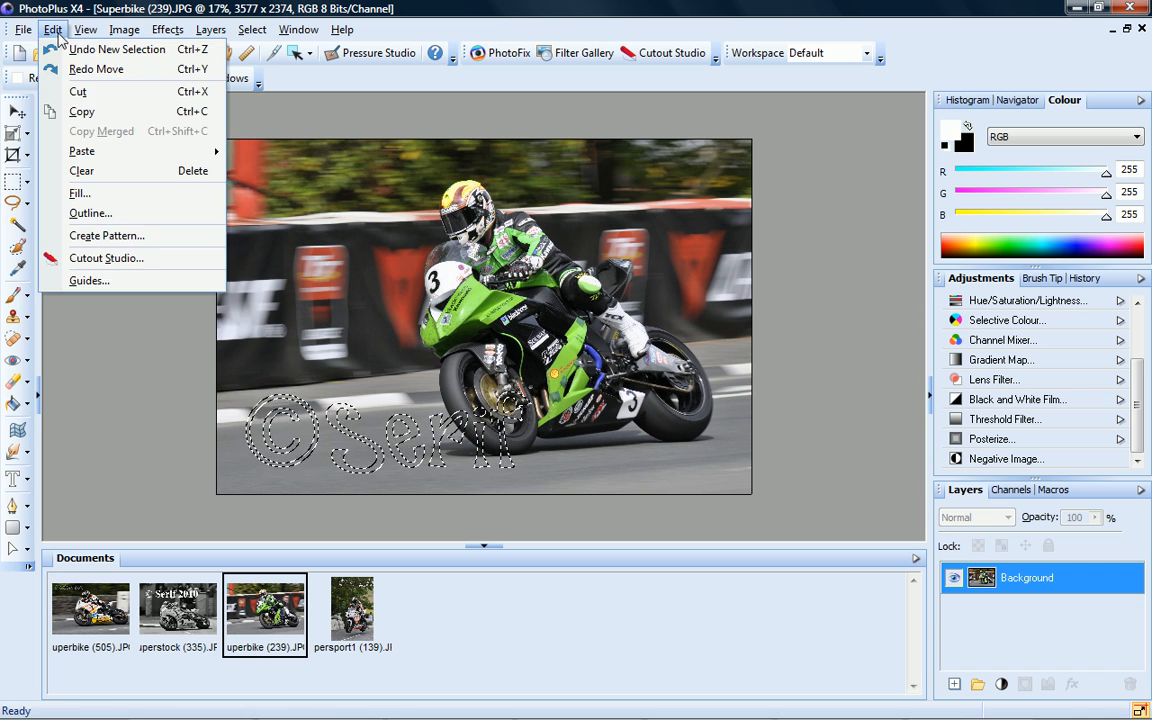
{"action": "left_click", "coordinate": [88, 92]}
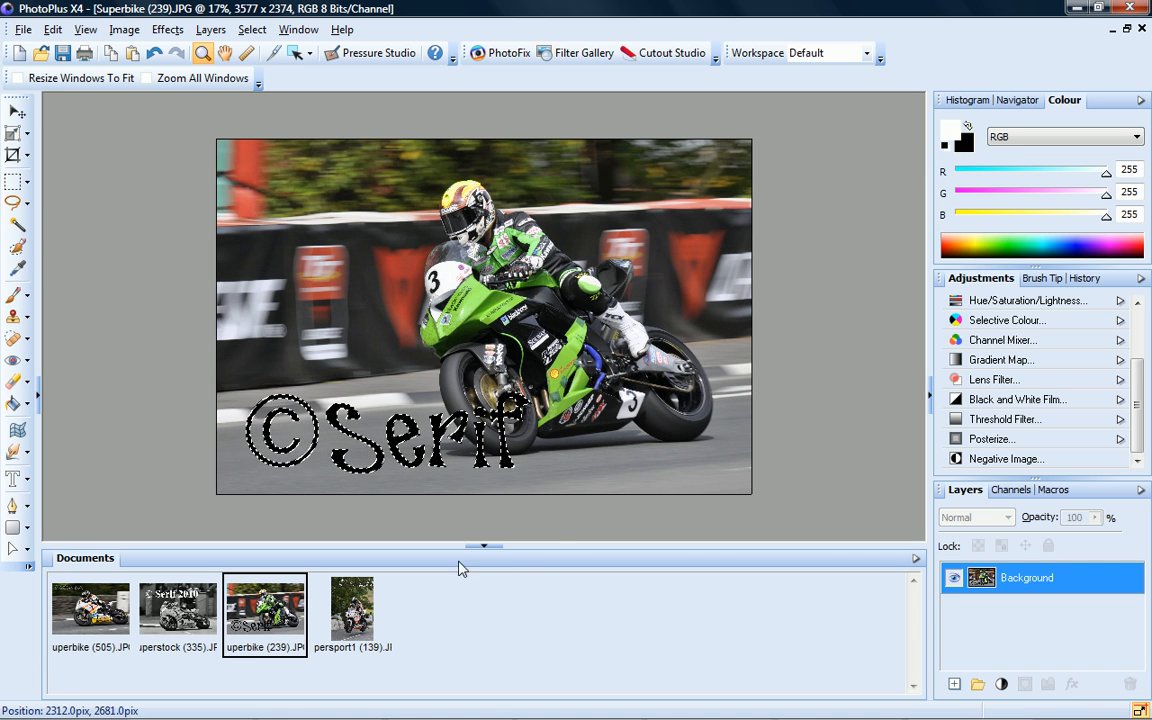
{"action": "left_click", "coordinate": [352, 608]}
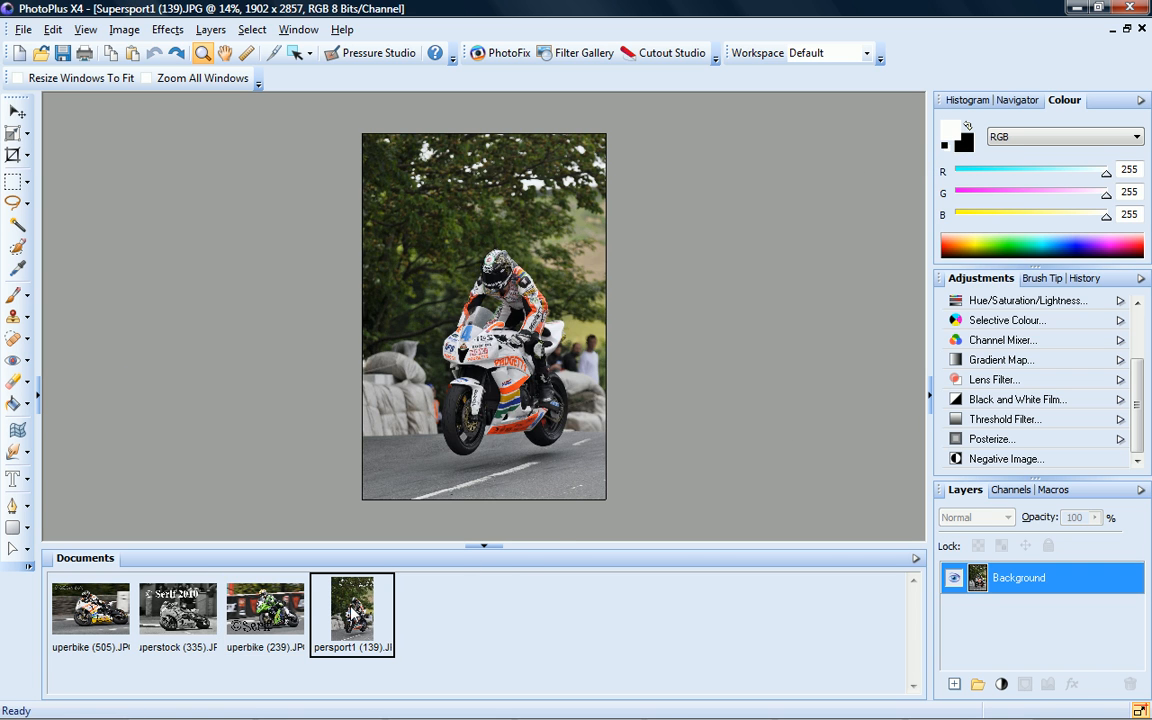
Paste the © Serif lettering as a new layer and scale it down to the bottom-left
{"action": "left_click", "coordinate": [52, 30]}
{"action": "mouse_move", "coordinate": [104, 160]}
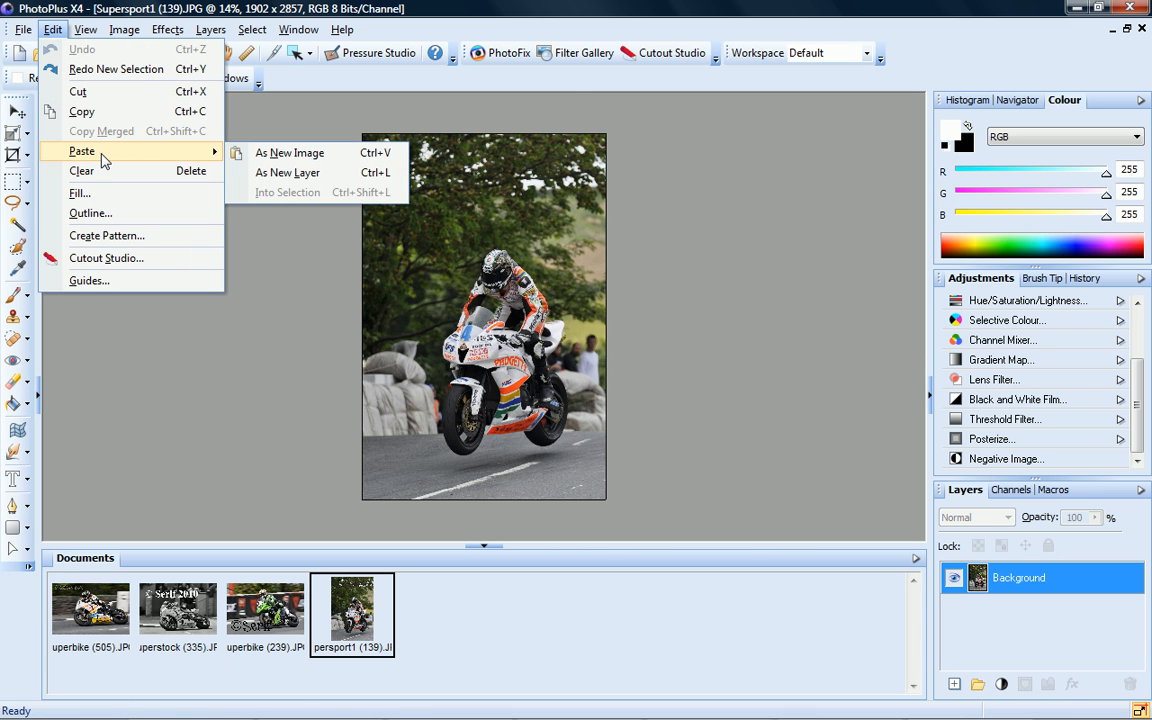
{"action": "left_click", "coordinate": [285, 172]}
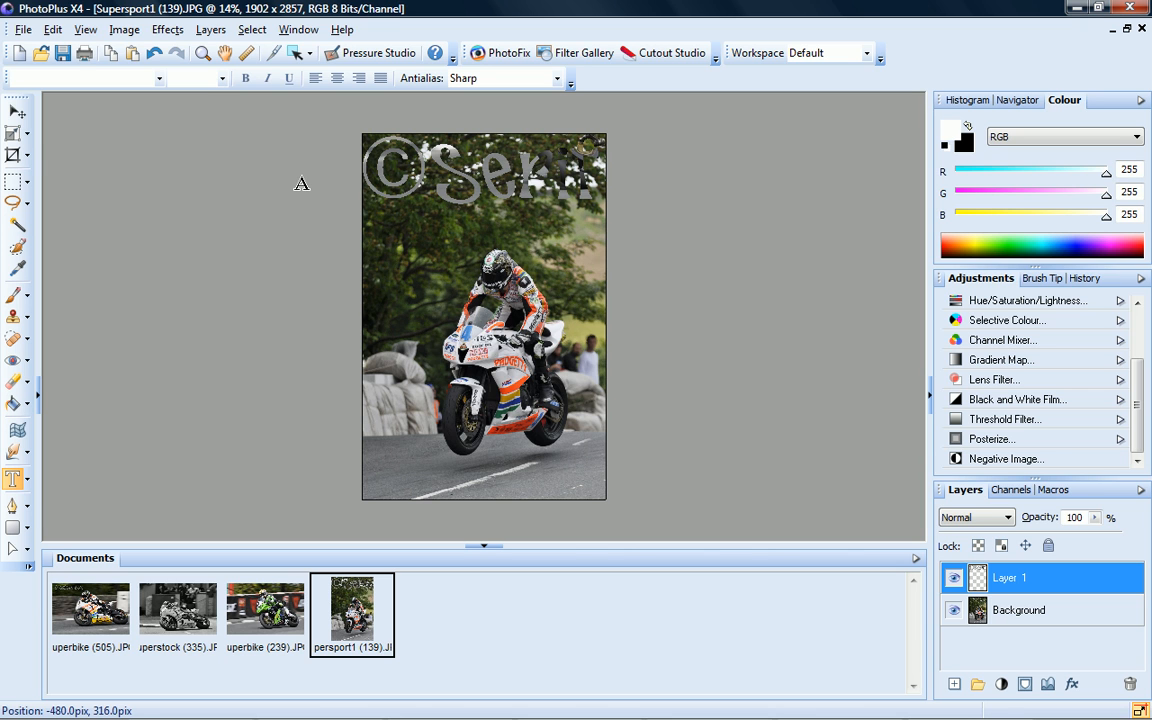
{"action": "left_click", "coordinate": [13, 133]}
{"action": "left_click_drag", "start_coordinate": [609, 131], "coordinate": [484, 461]}
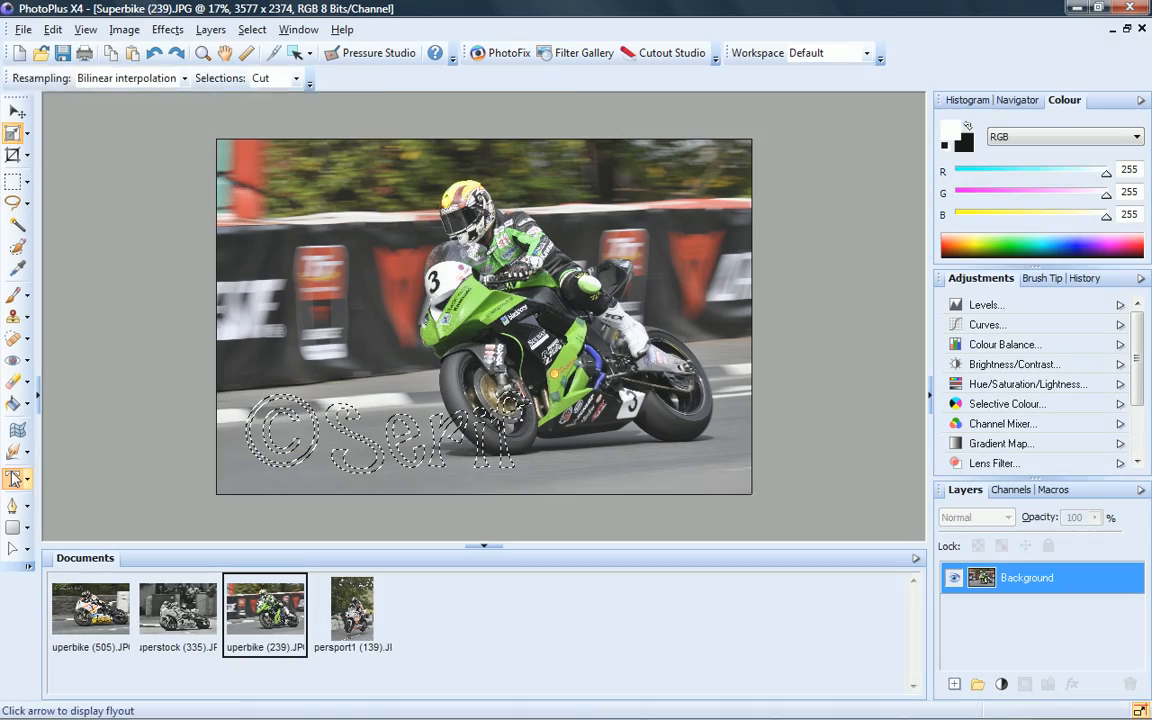
Add a Curves adjustment to the © Serif text area and raise the midpoint to lighten it
{"action": "left_click", "coordinate": [14, 479]}
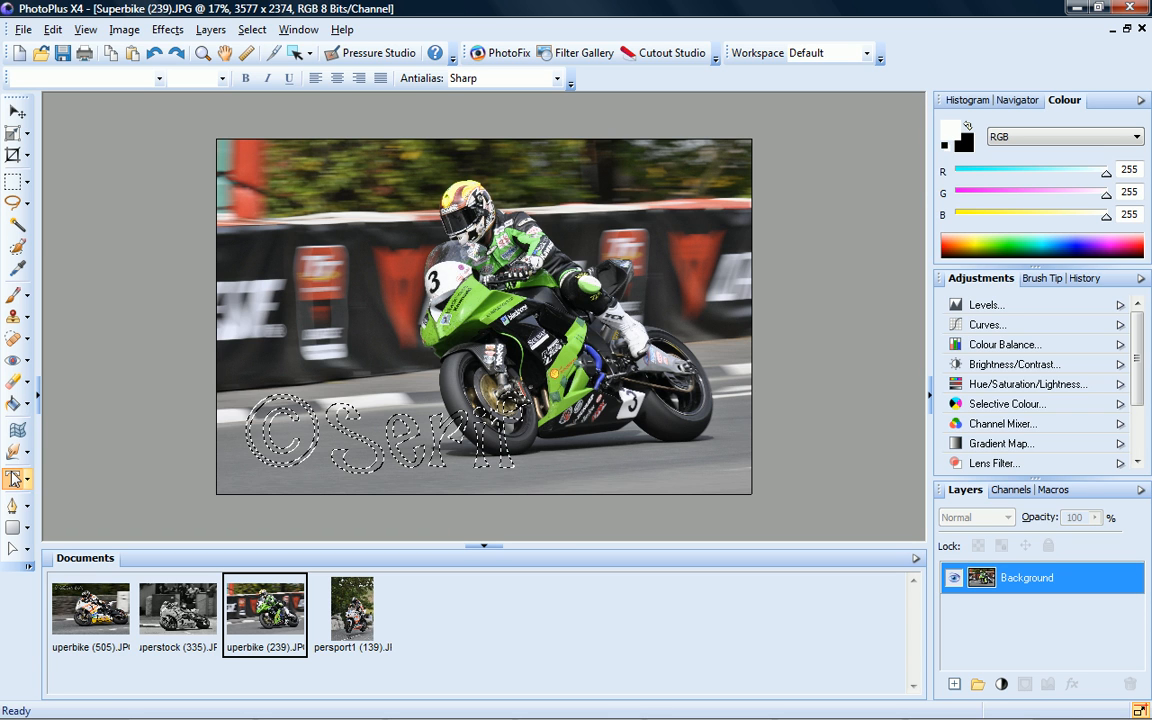
{"action": "left_click", "coordinate": [993, 324]}
{"action": "left_click_drag", "start_coordinate": [1038, 411], "coordinate": [1037, 394]}
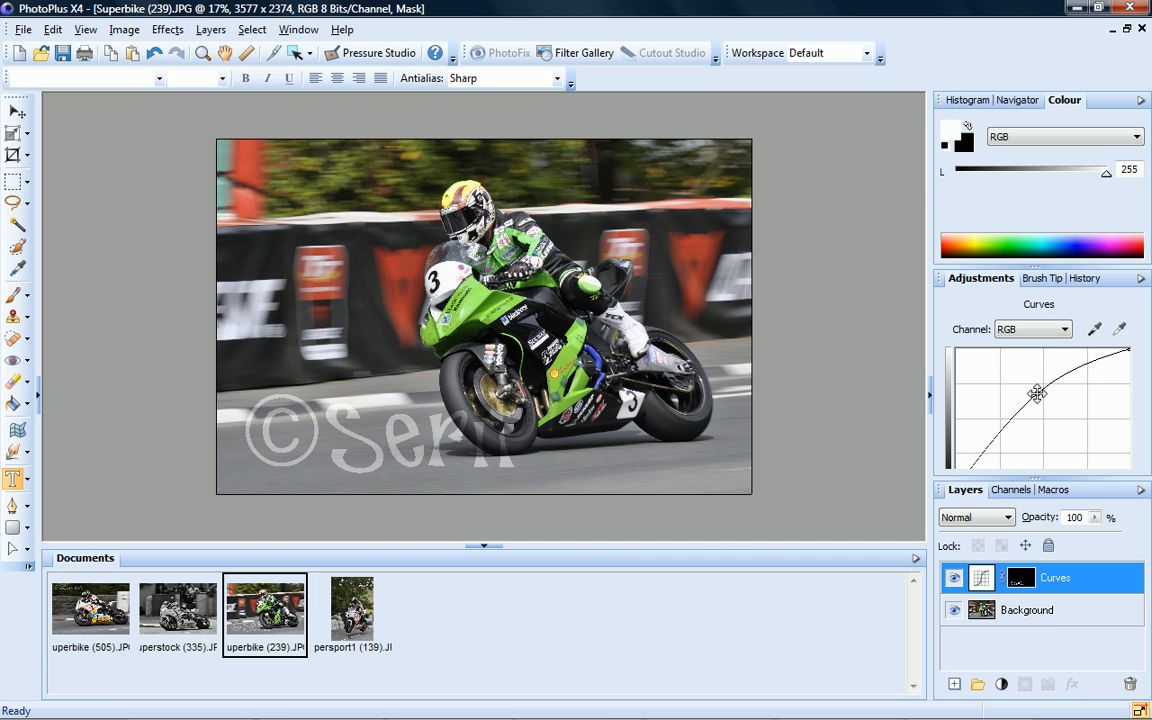